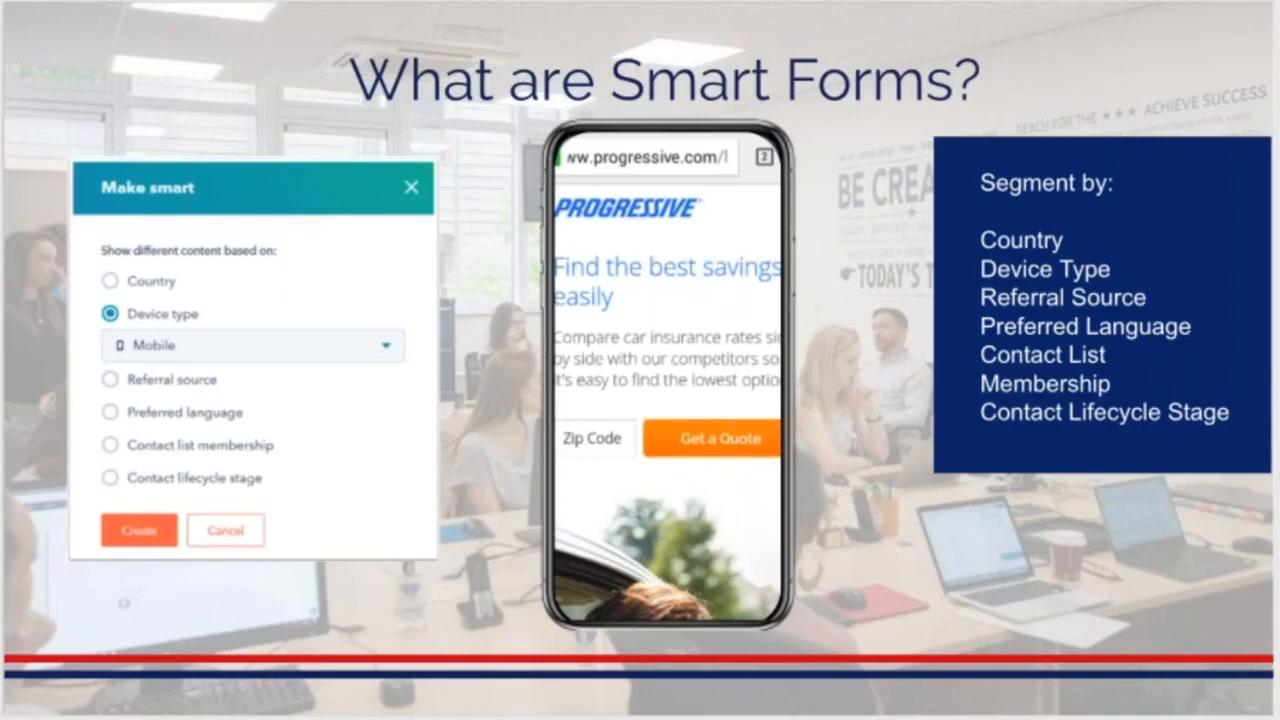
key(Right)
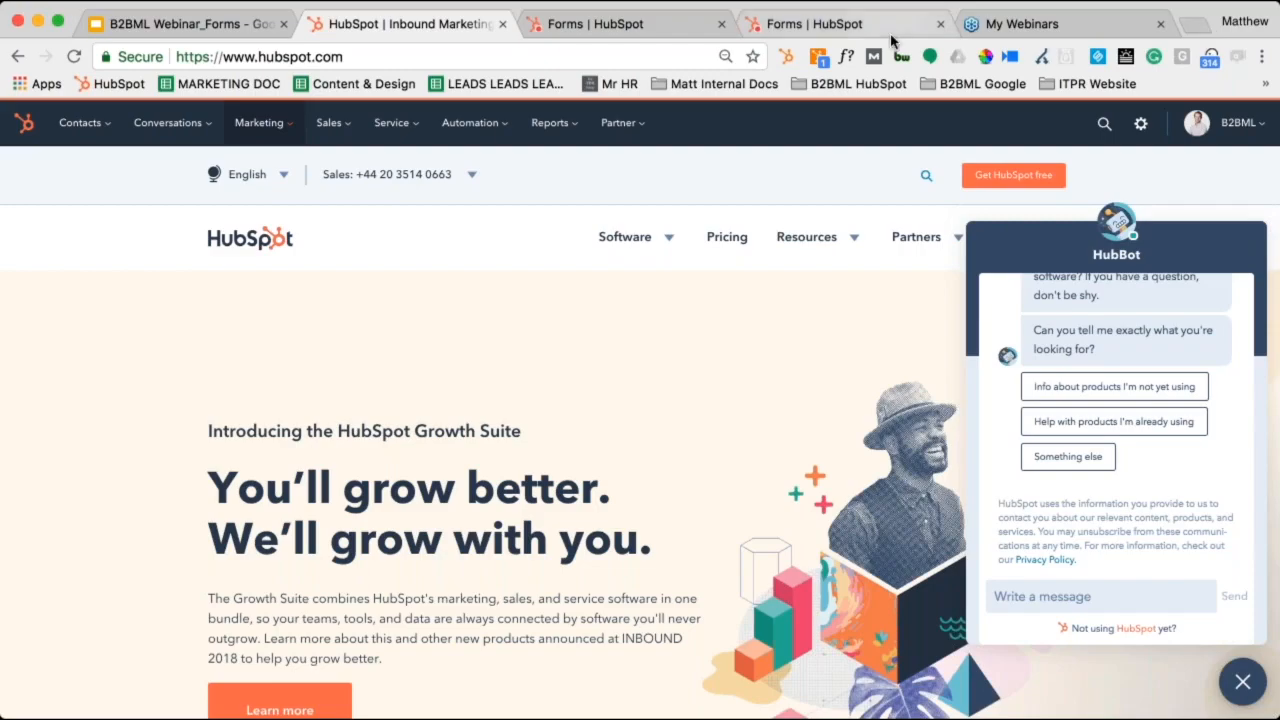
Go to the lead capture forms list and open the Training Webinar Series form for editing.
click(296, 128)
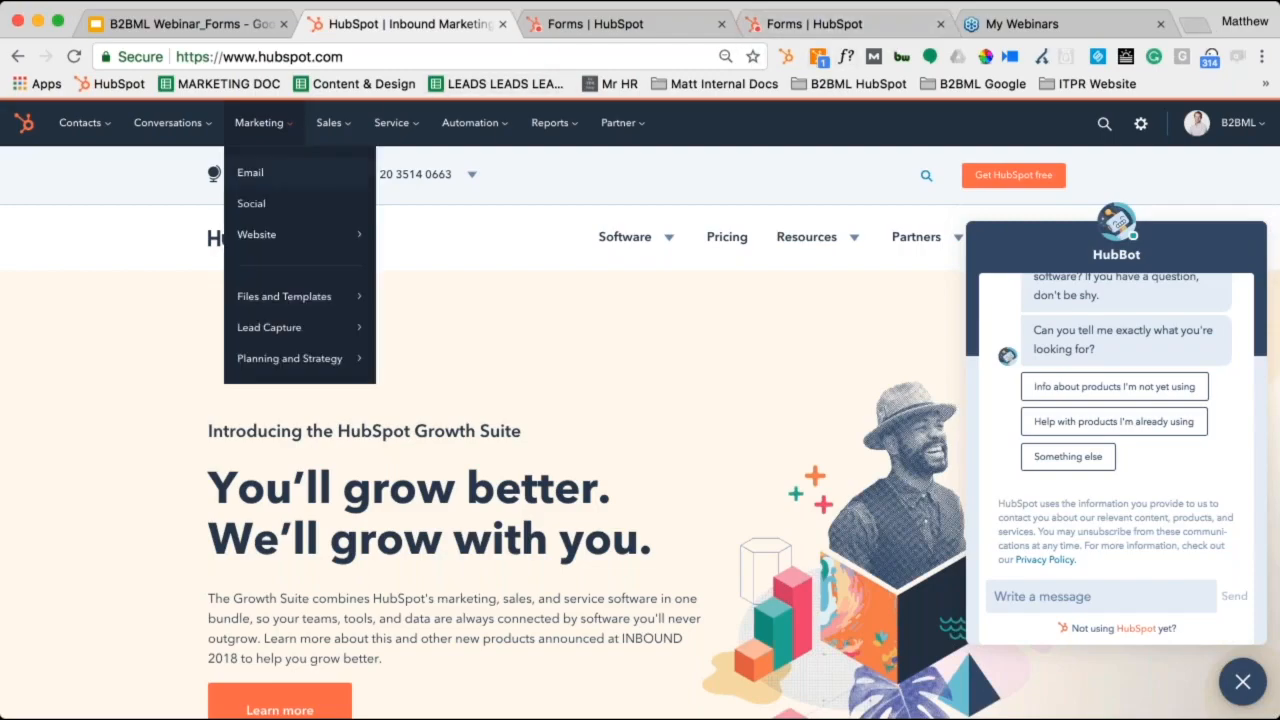
mouse_move(263, 326)
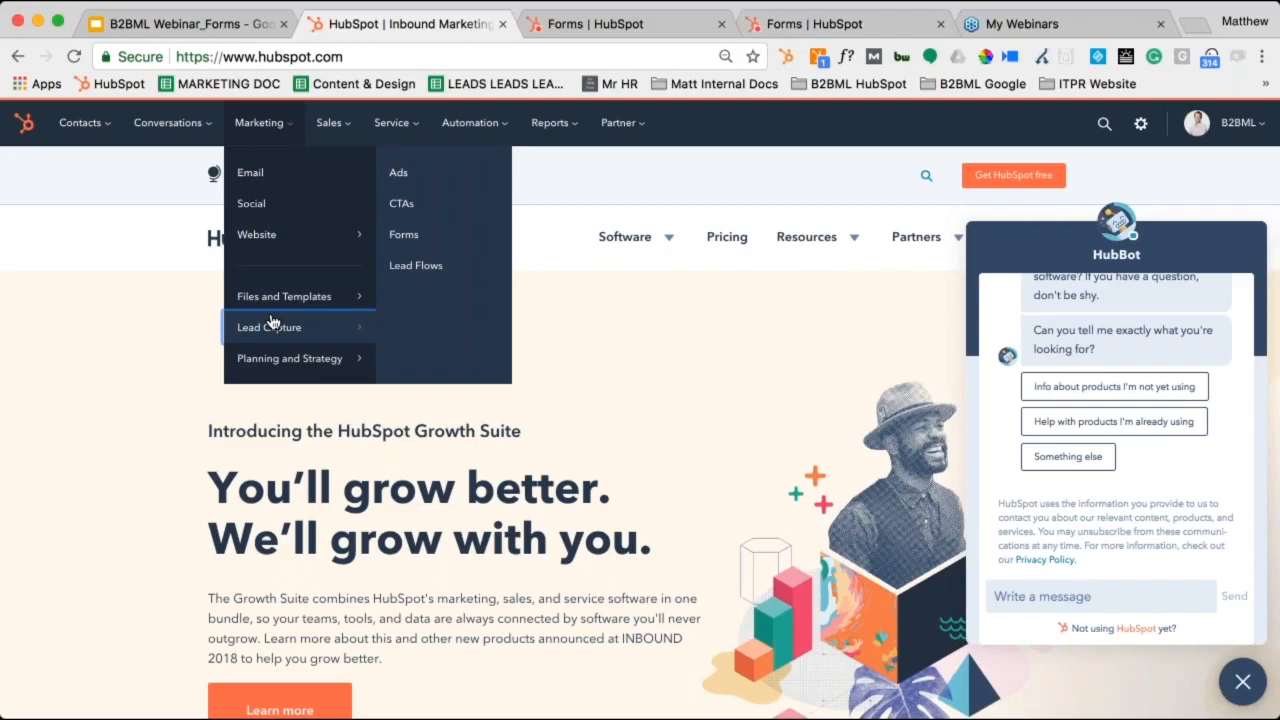
click(398, 249)
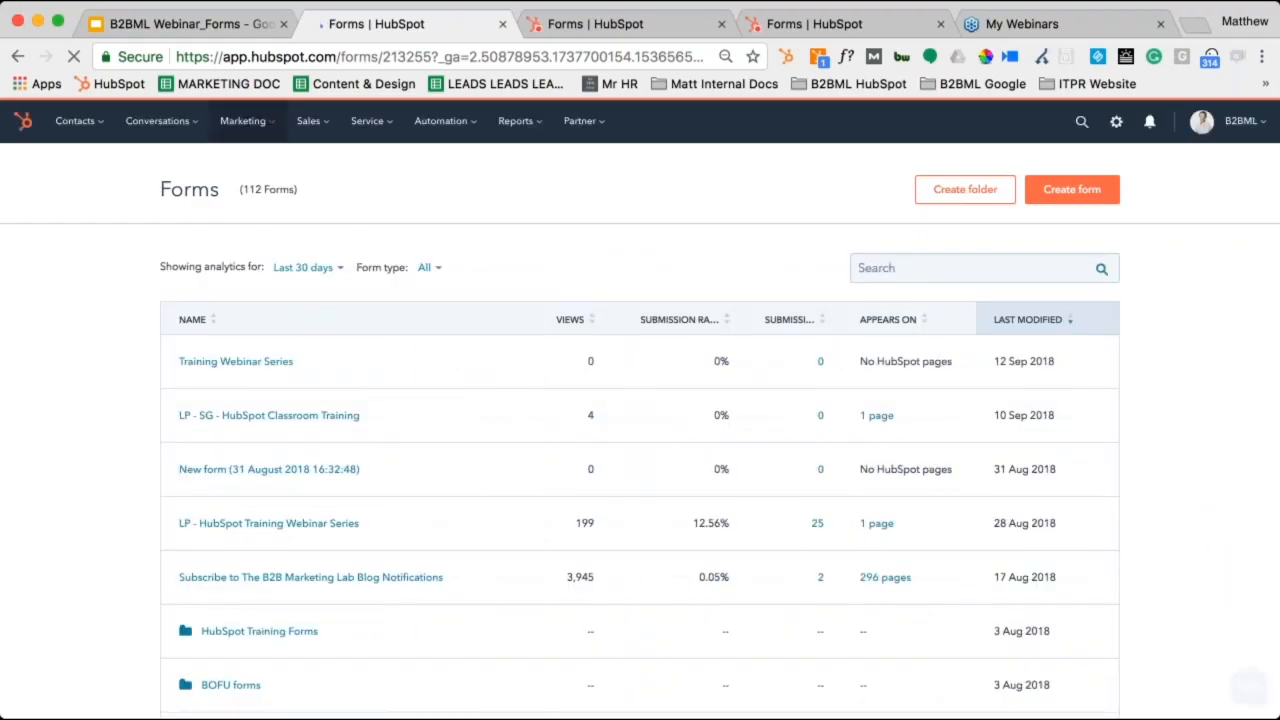
click(258, 363)
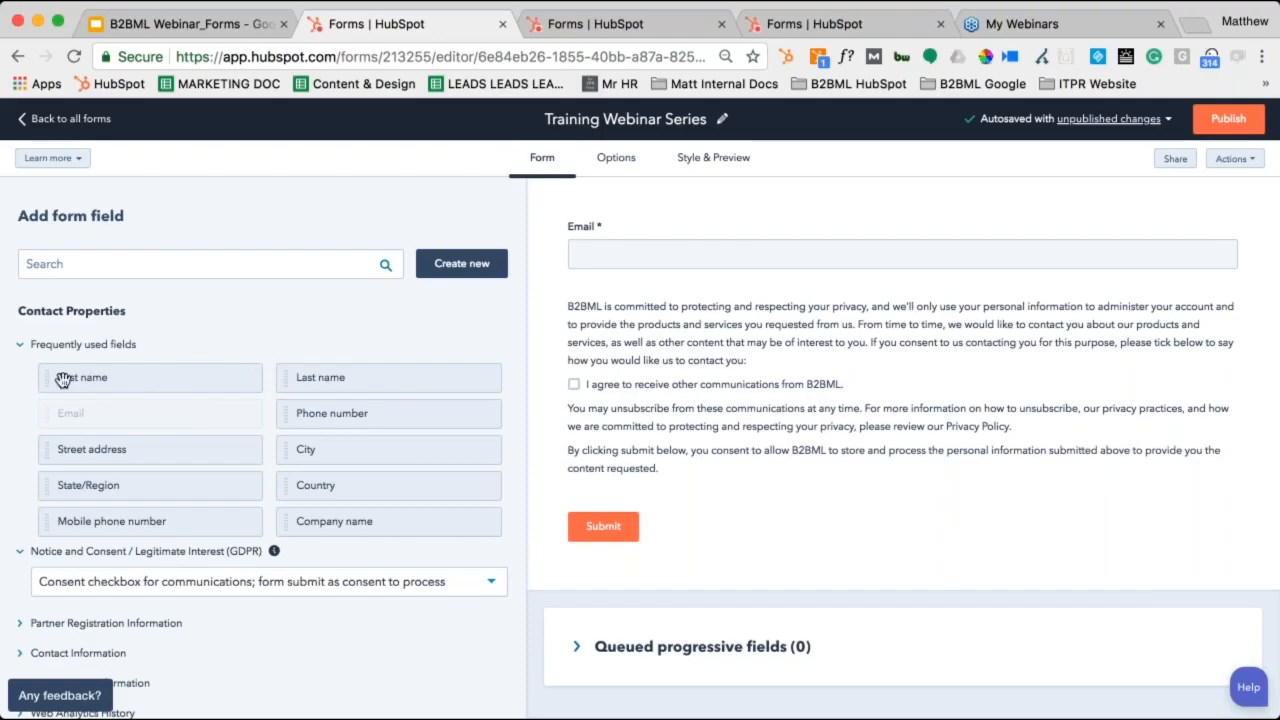
Add First name and Last name fields side by side above Email and make both required.
drag(62, 378, 606, 212)
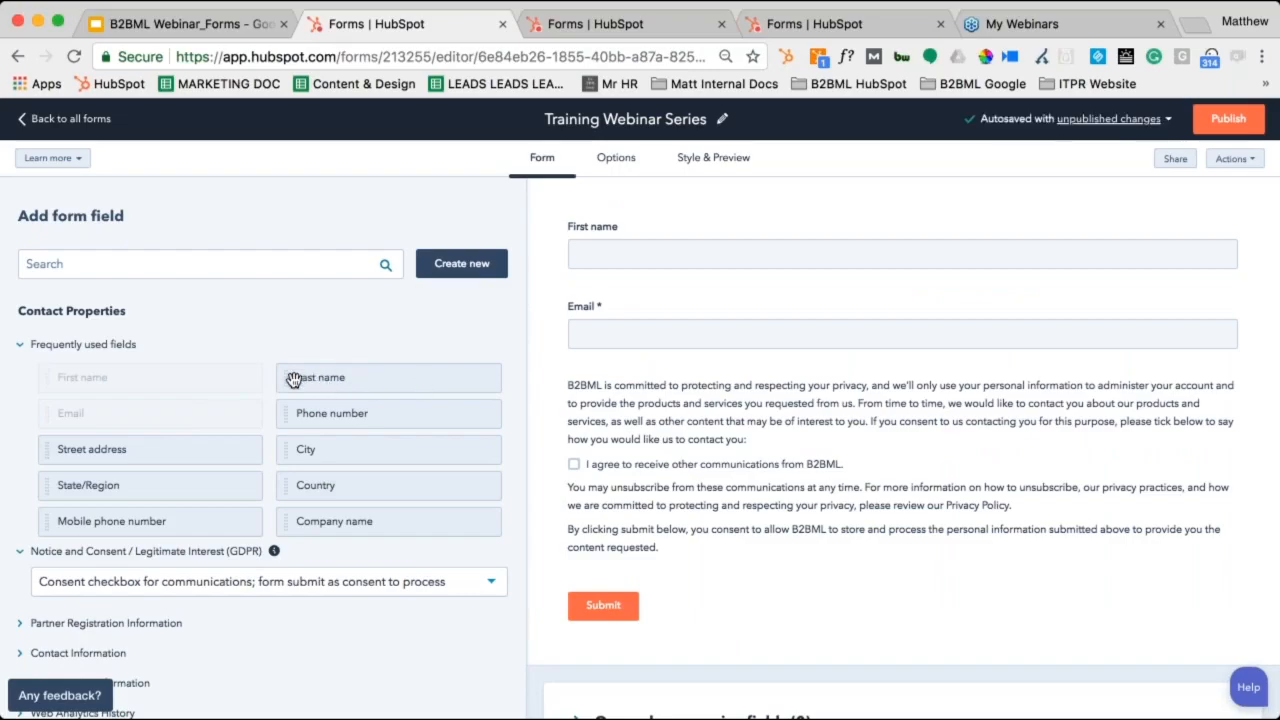
drag(293, 379, 1248, 253)
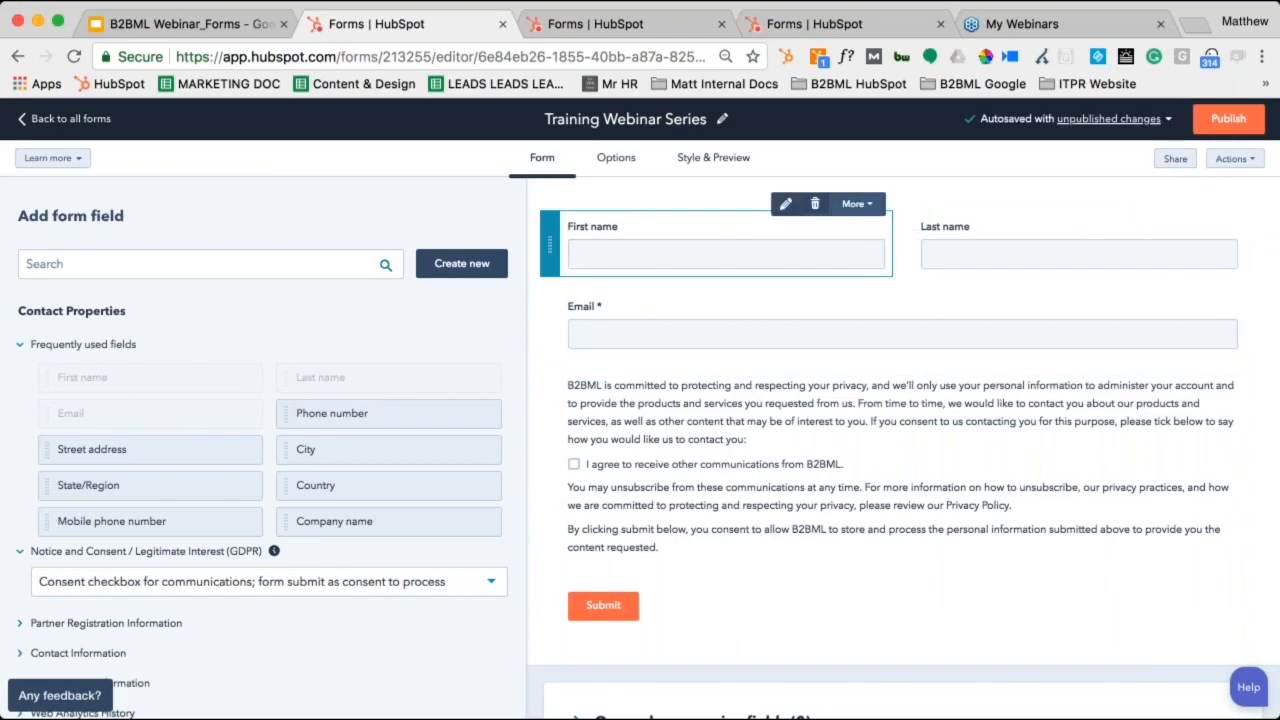
click(858, 205)
click(854, 240)
click(1210, 204)
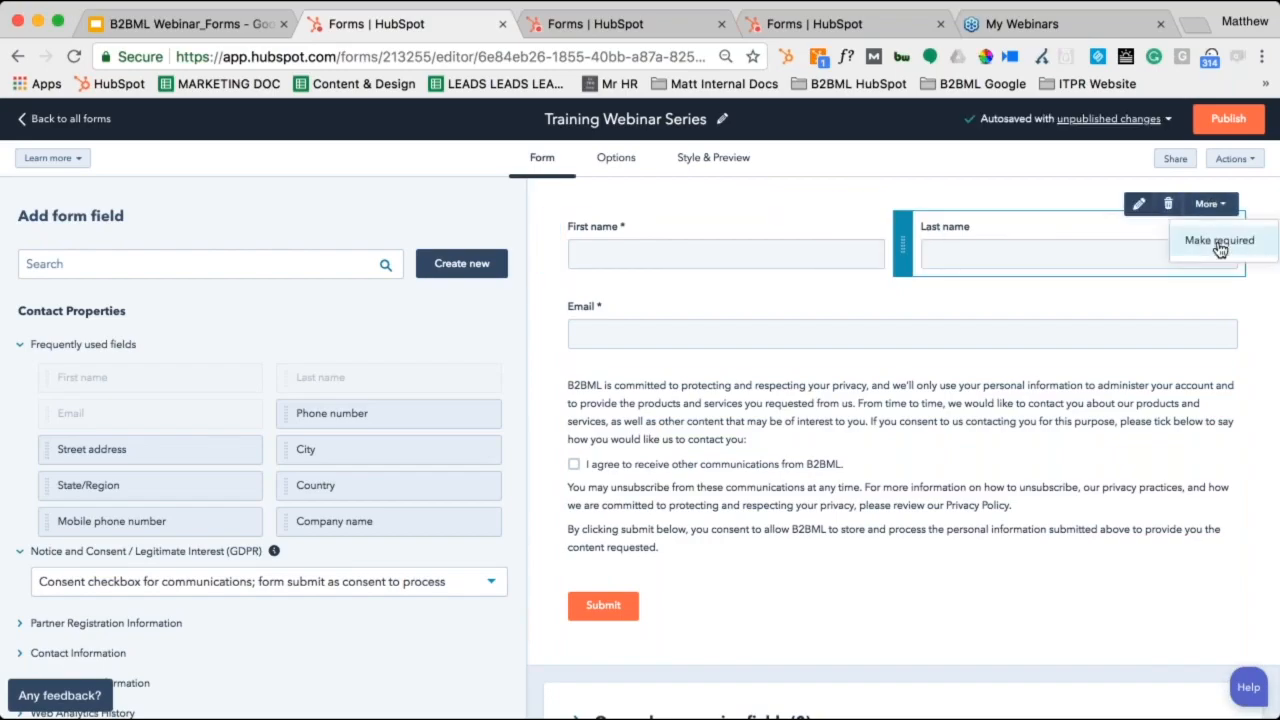
click(1225, 241)
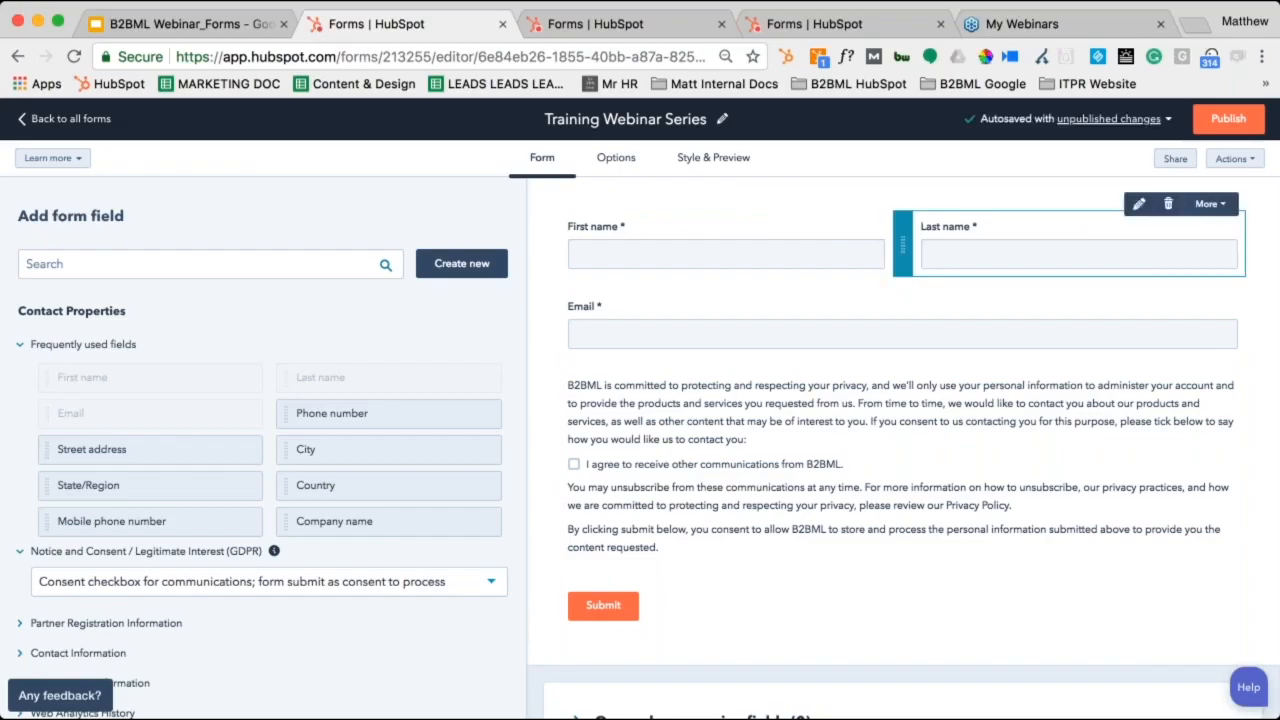
Search the contact properties for "compan" and add the Company name field between the name row and Email.
click(290, 266)
text(compan)
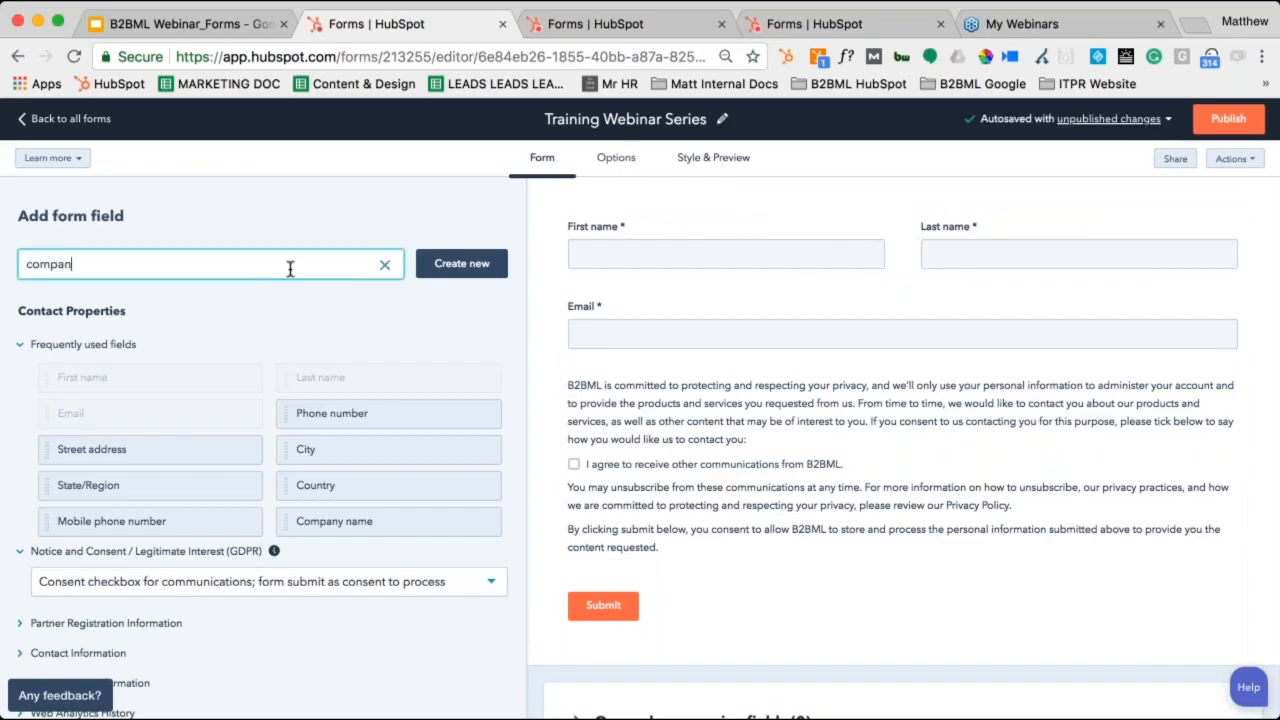
drag(43, 377, 590, 297)
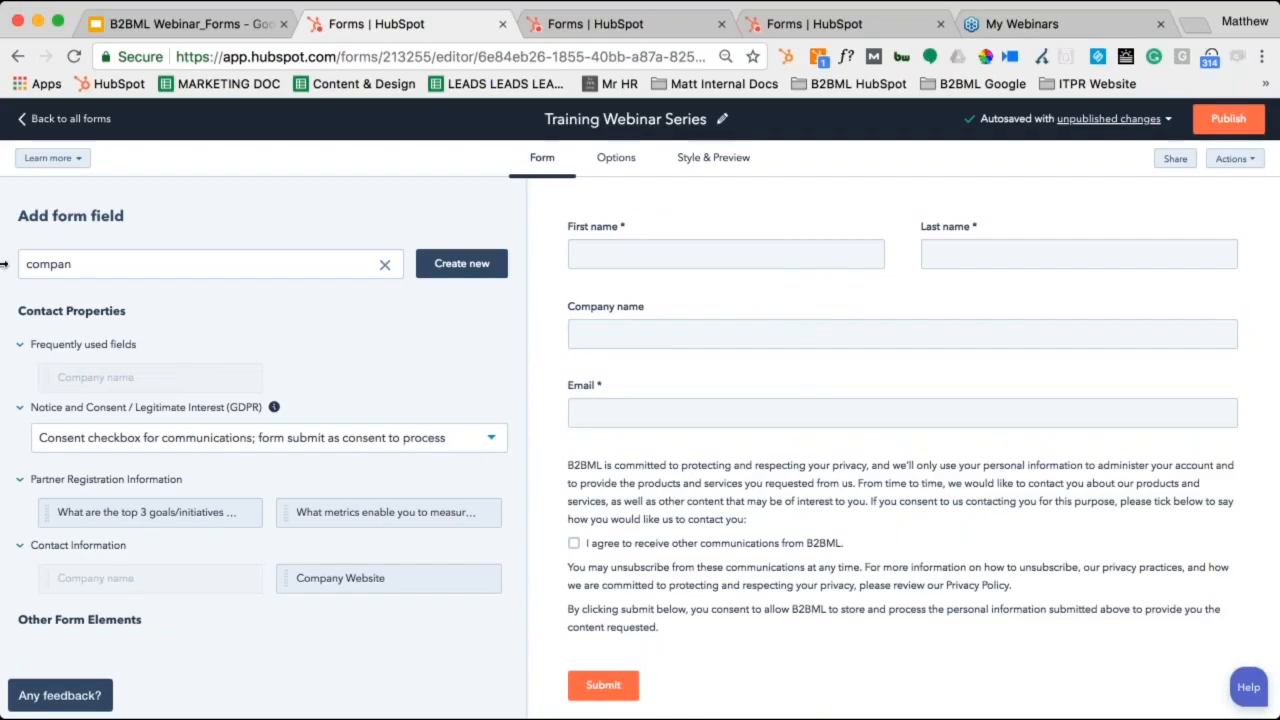
Search the properties for "job function" and add the Job Function (Webinar) field between Company name and Email.
drag(76, 264, 3, 264)
text(job function)
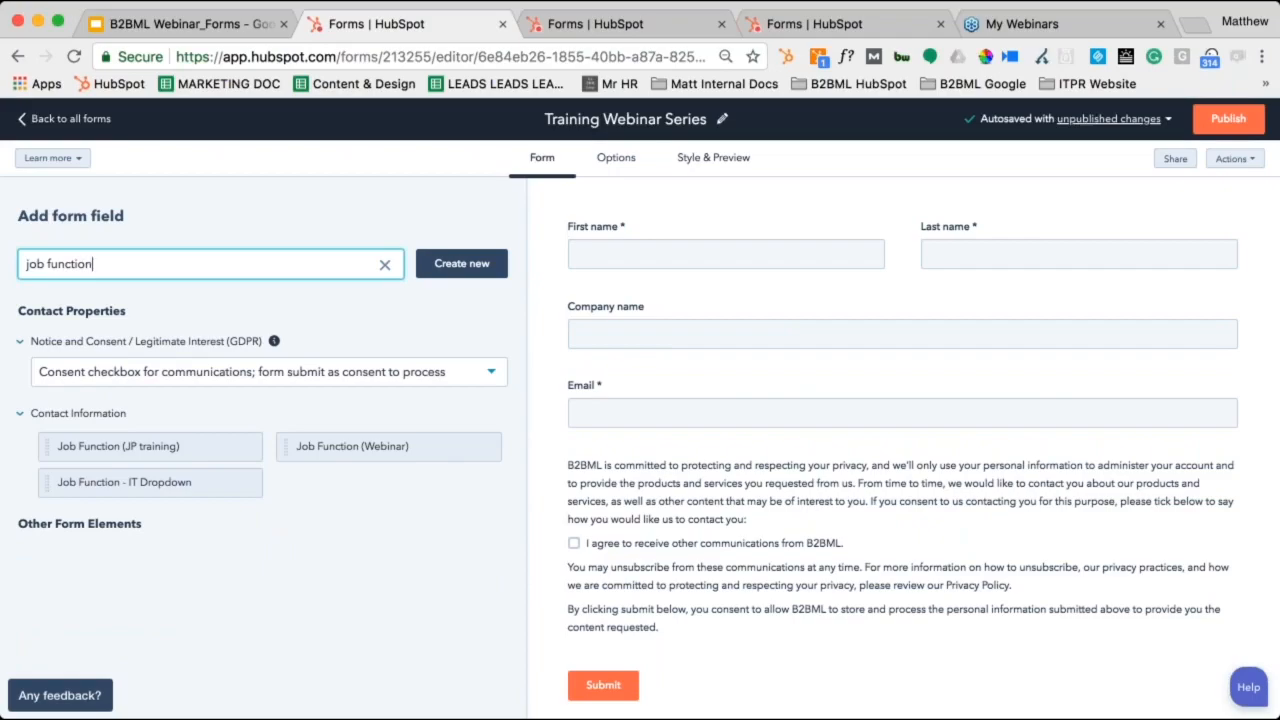
drag(286, 453, 613, 376)
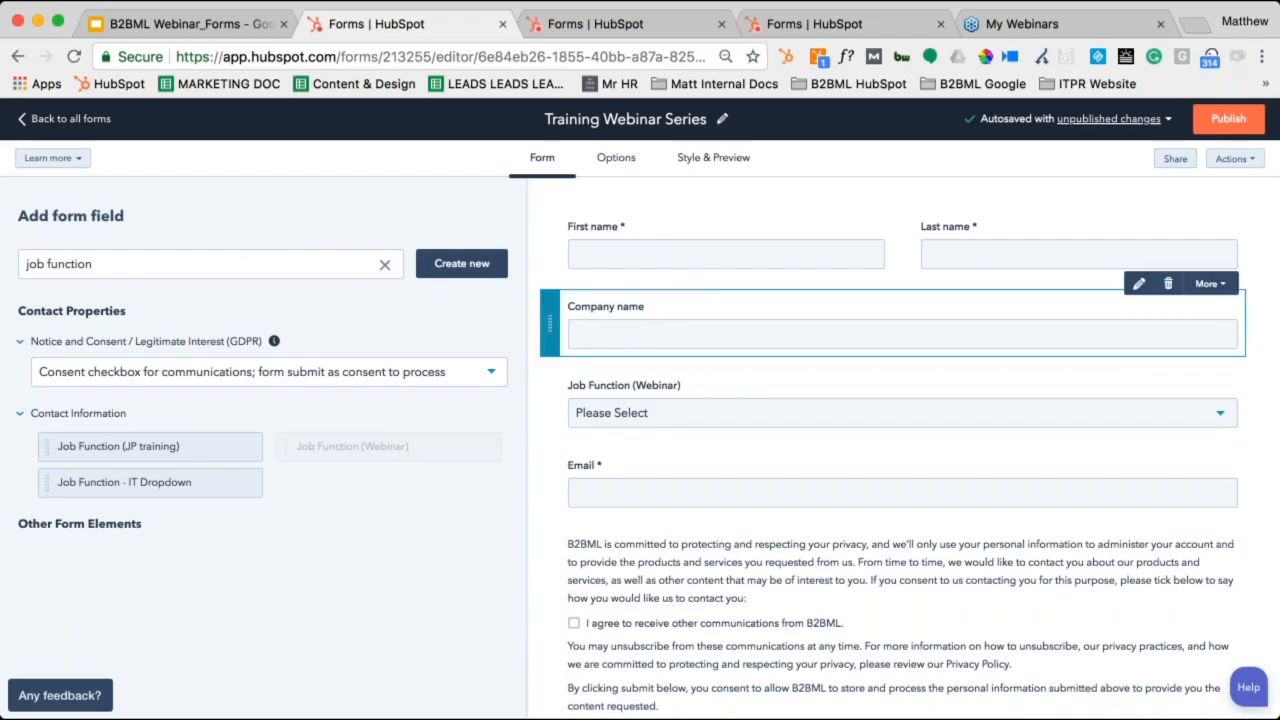
Set the Company name field's progressive option to Replace with queued progressive field and return to the list of all fields.
click(686, 296)
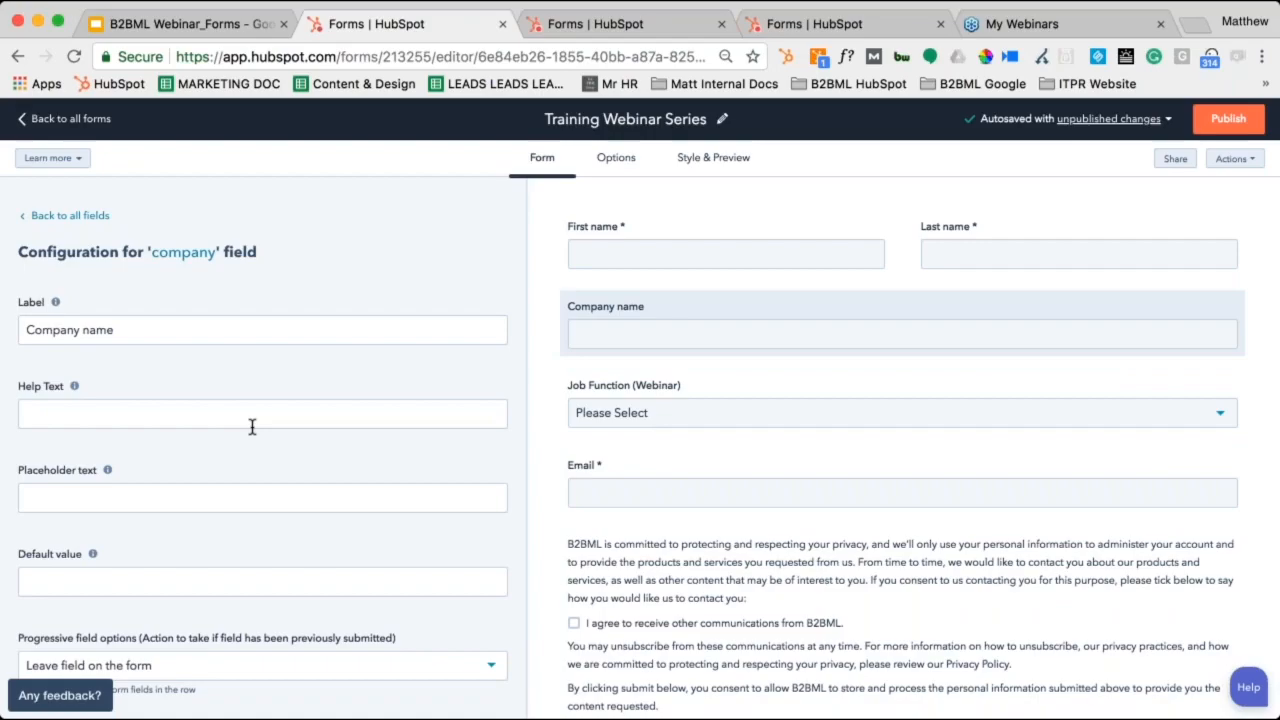
scroll(252, 427, down, 3)
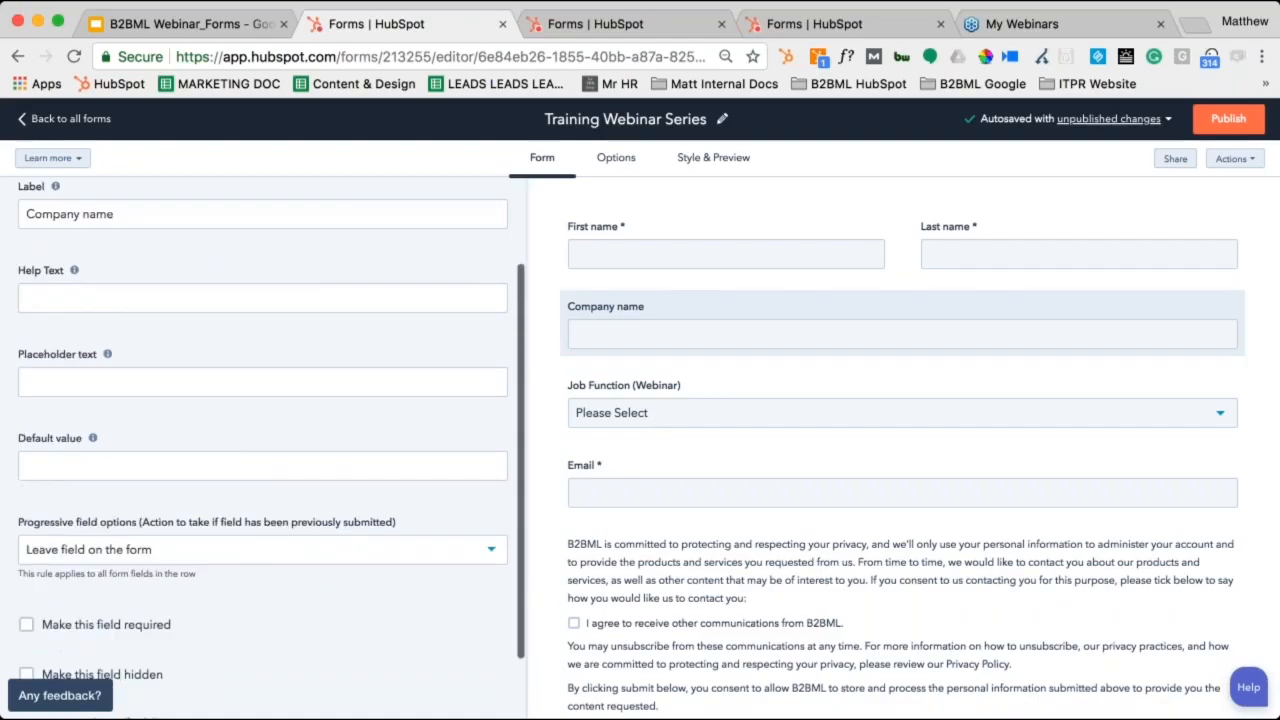
scroll(263, 436, down, 2)
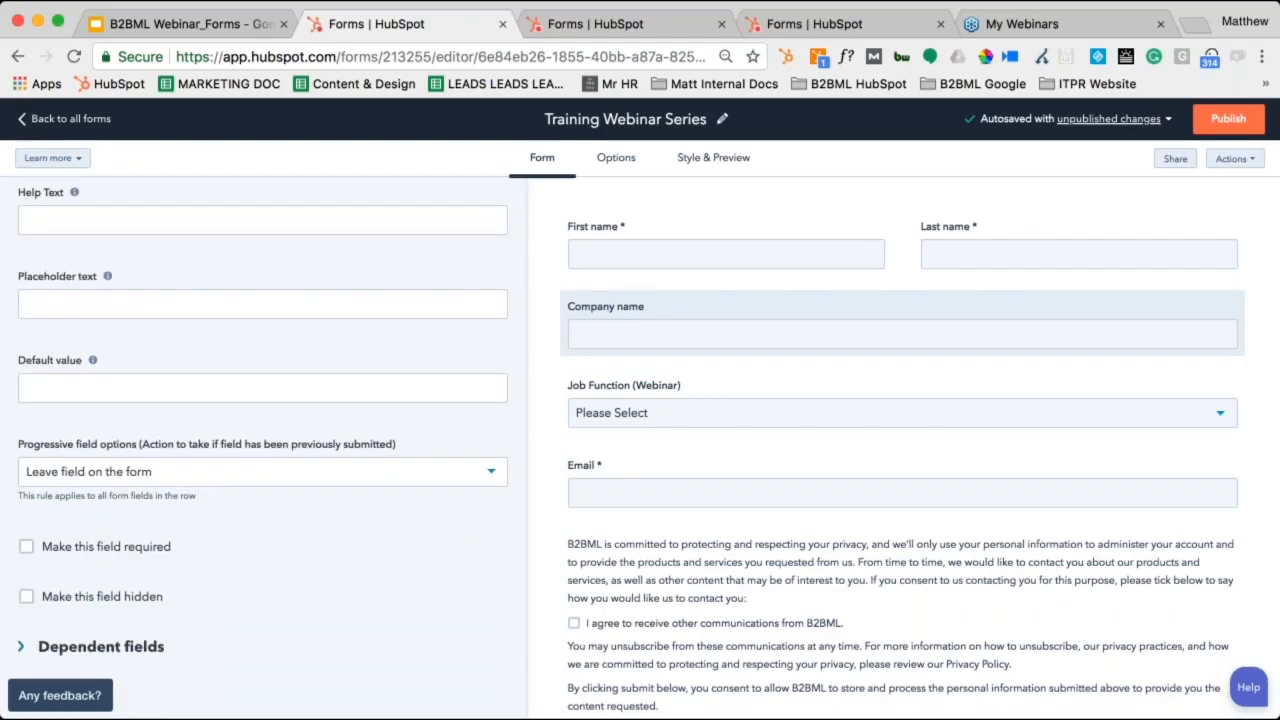
click(228, 474)
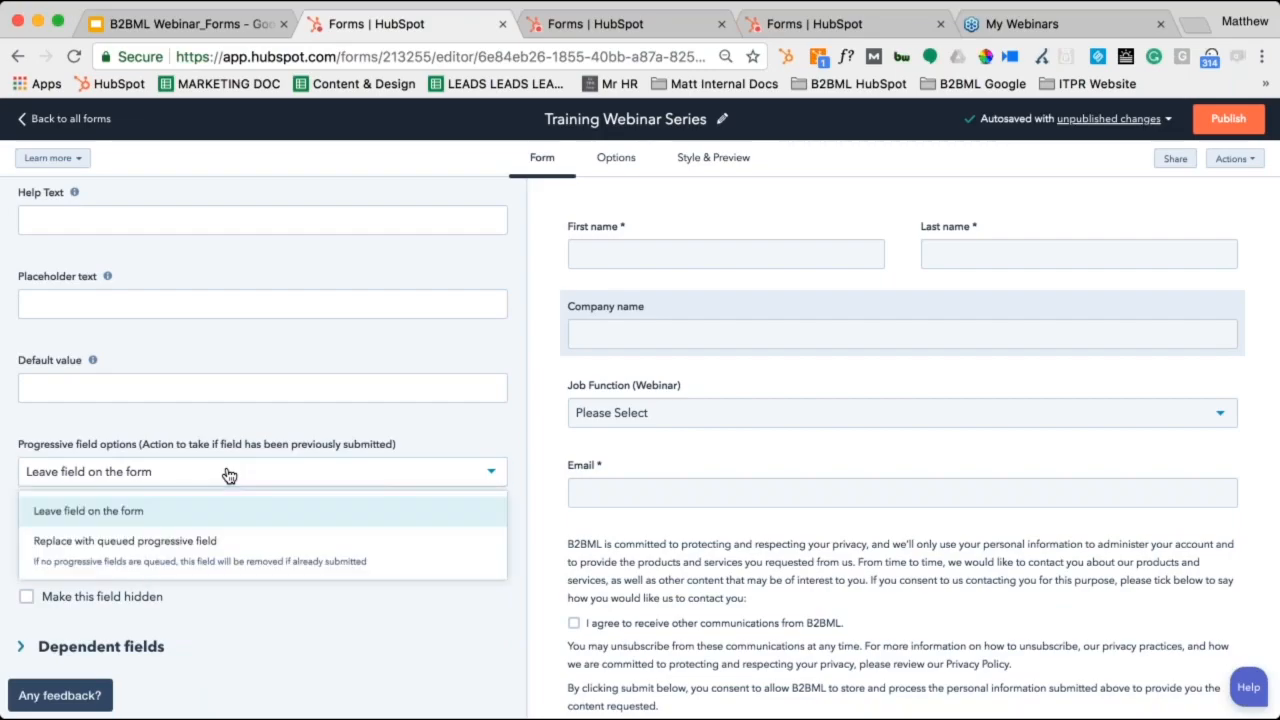
click(228, 541)
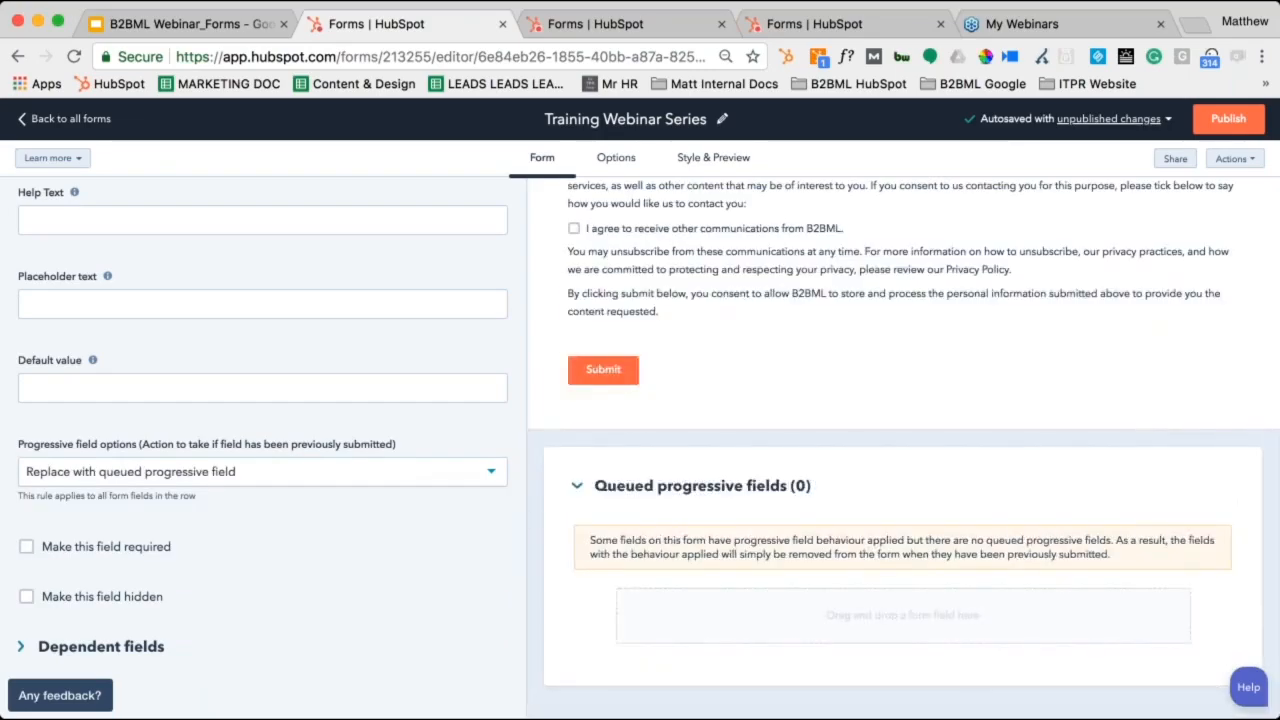
scroll(383, 540, up, 3)
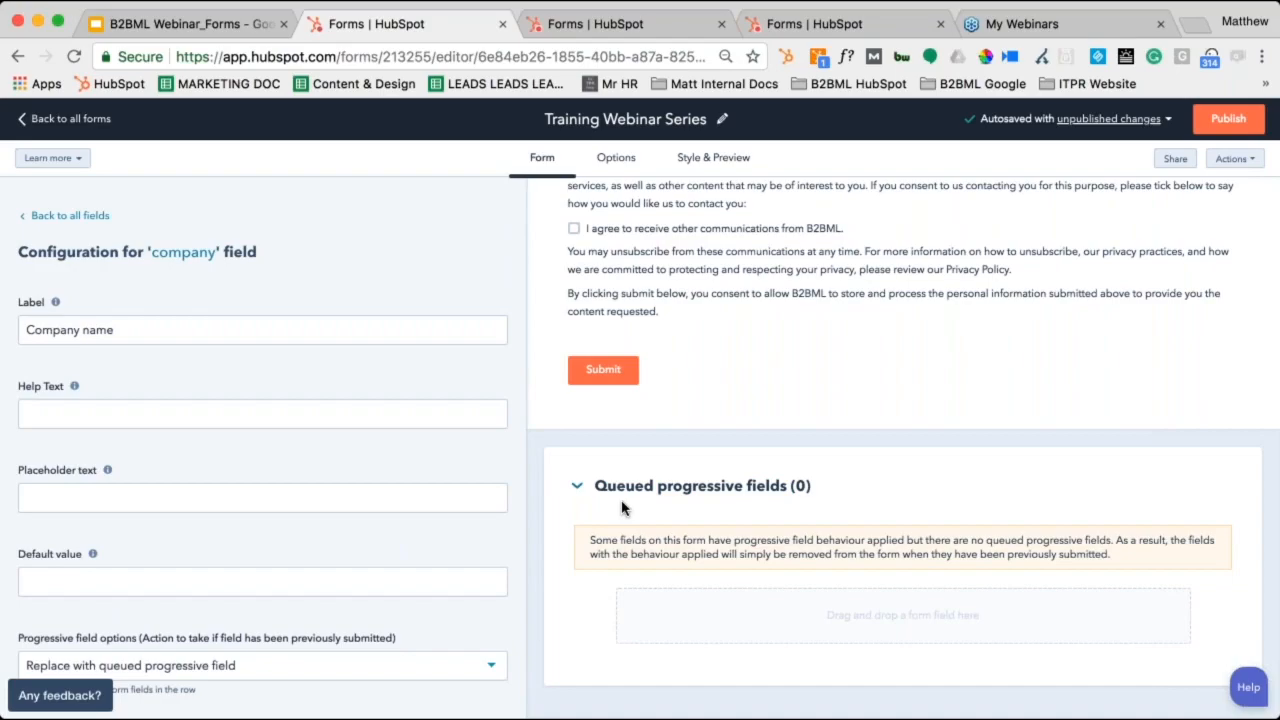
click(67, 220)
Find the "What is your biggest marketing challenge?" property with the search "biggest mar" and add it to the queued progressive fields.
click(93, 263)
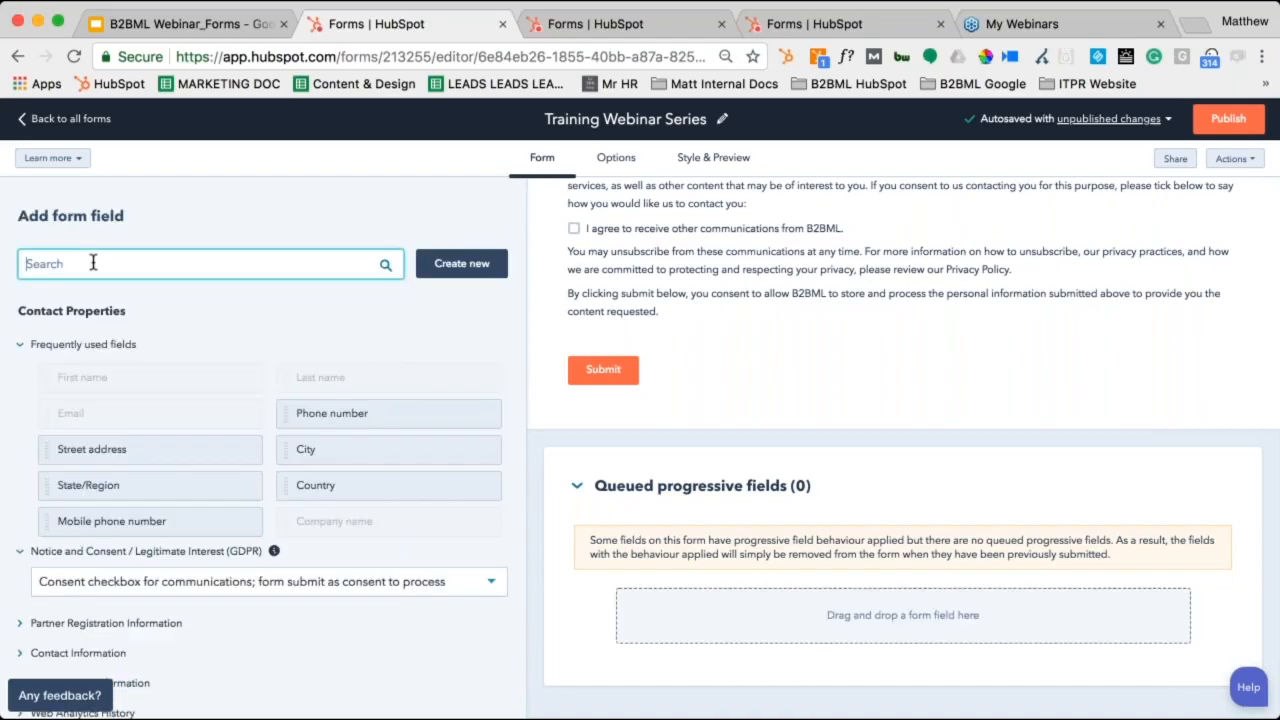
text(what)
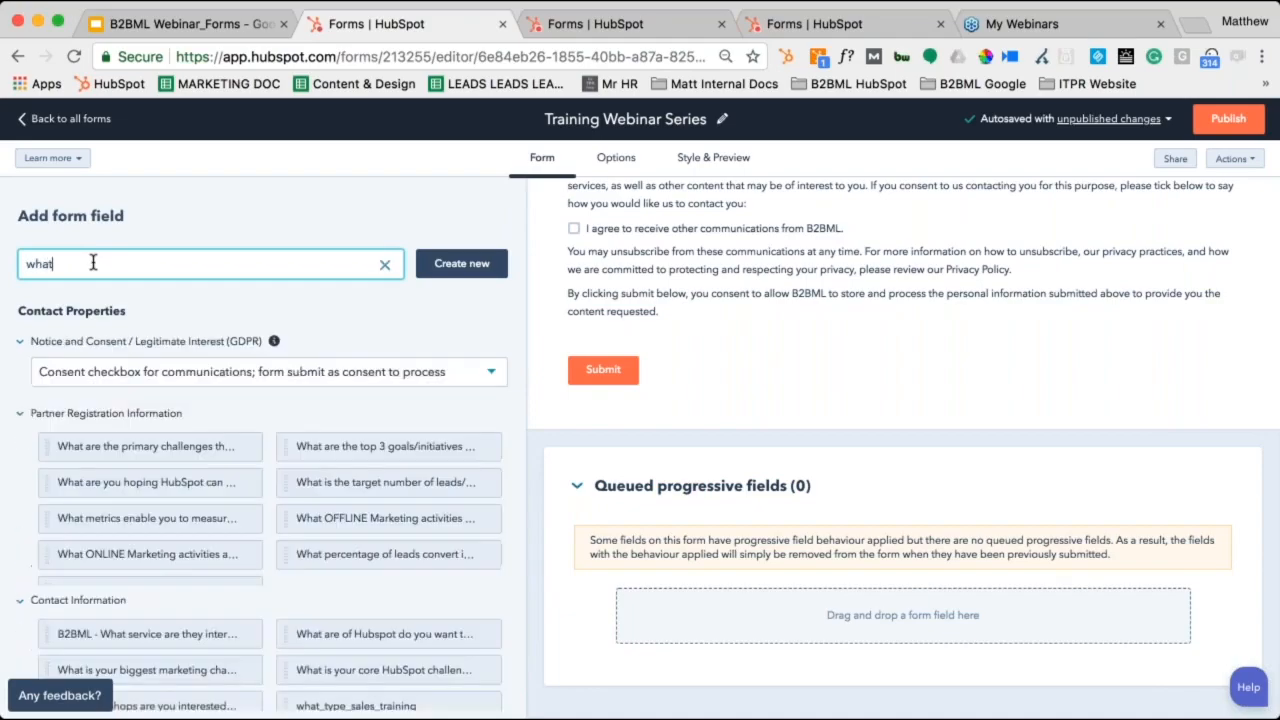
key(BackSpace)
key(BackSpace)
key(BackSpace)
key(BackSpace)
text(biggest mar)
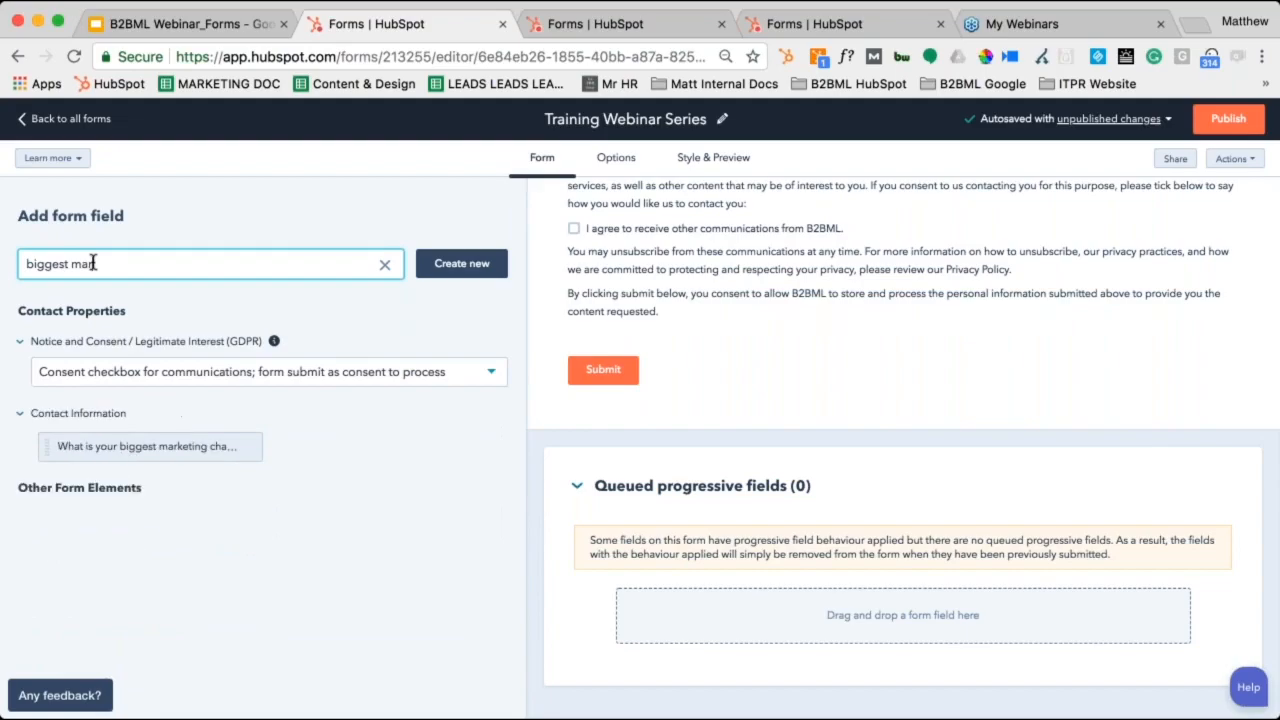
drag(58, 446, 643, 619)
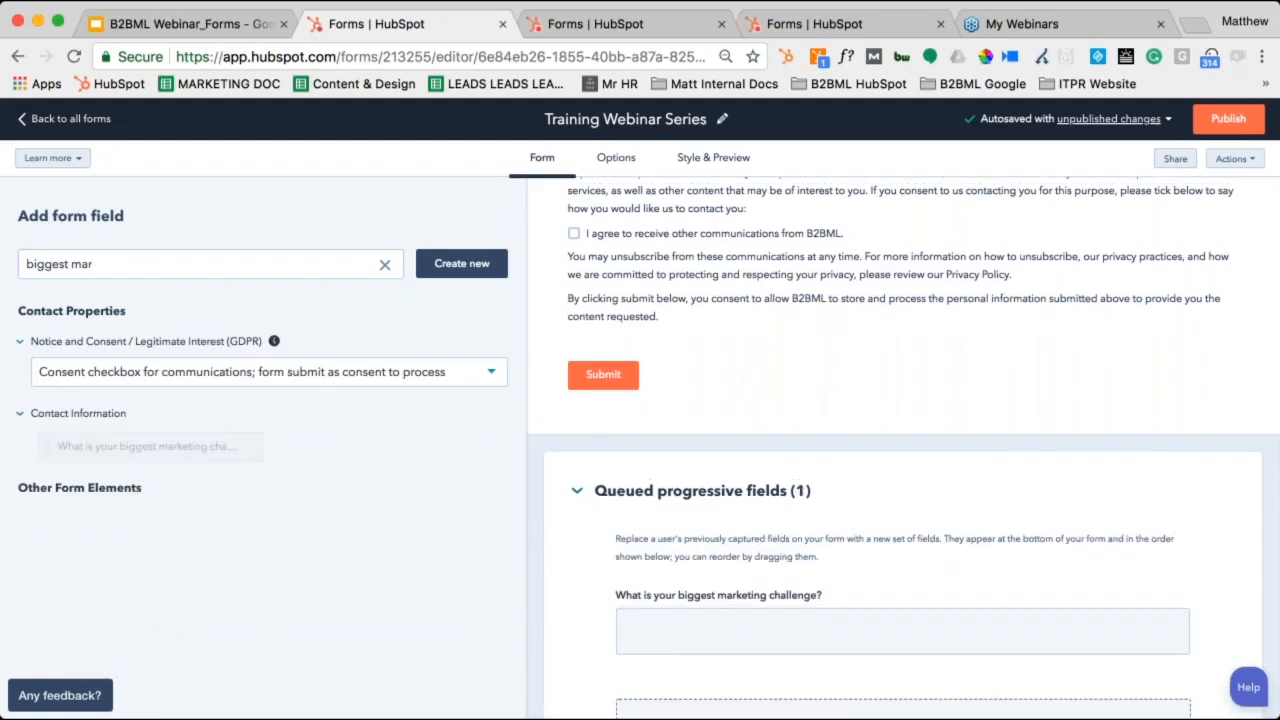
Open the Job Function (Webinar) field's configuration and expand its dependent fields settings.
scroll(643, 619, up, 5)
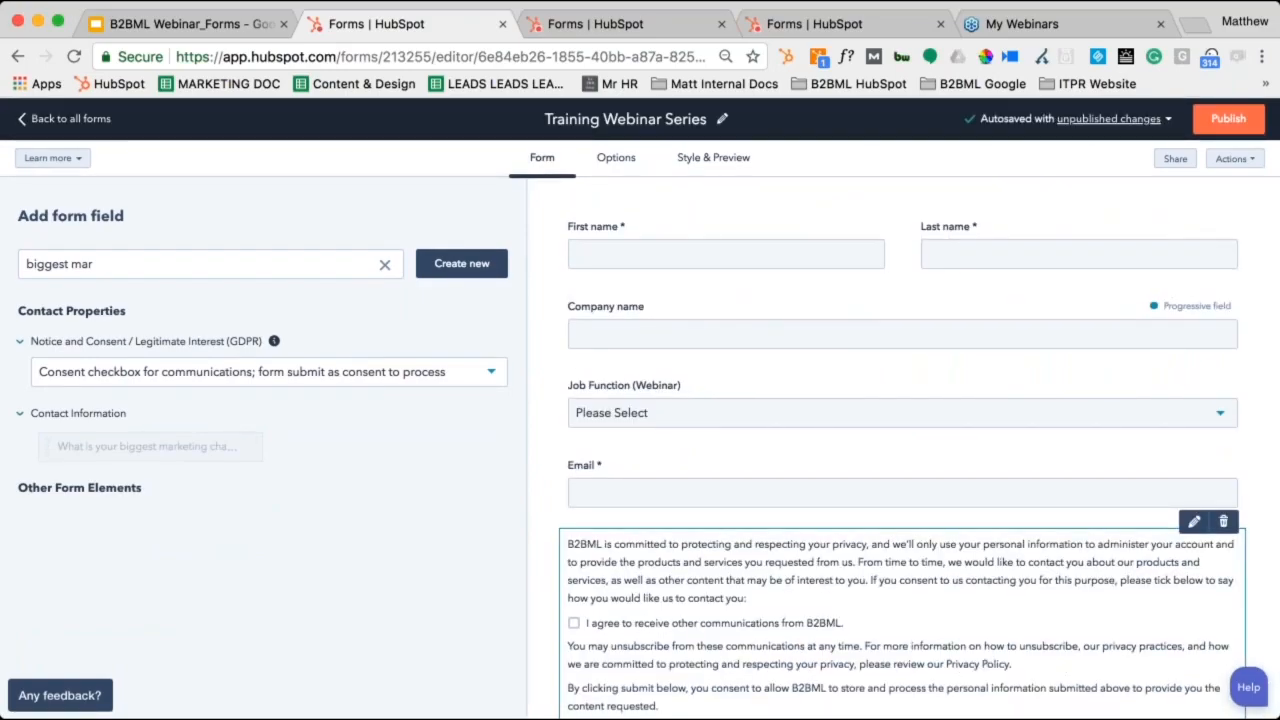
scroll(903, 452, down, 5)
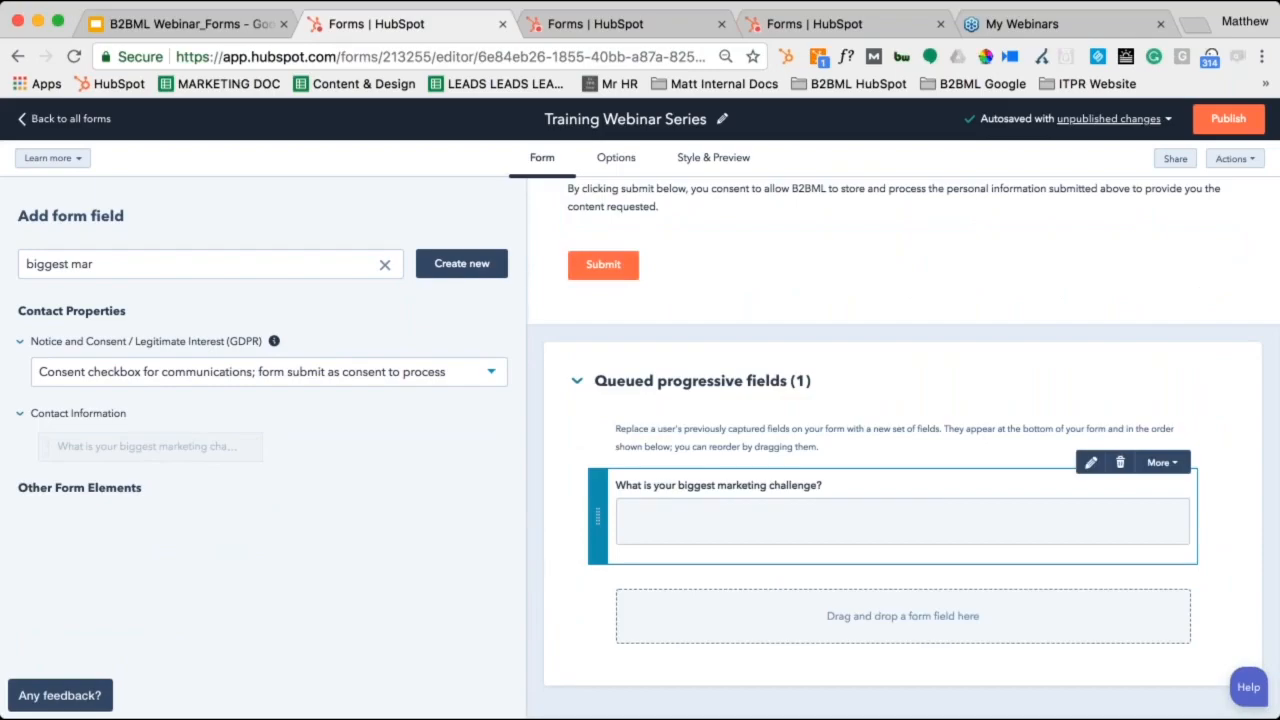
scroll(903, 452, up, 5)
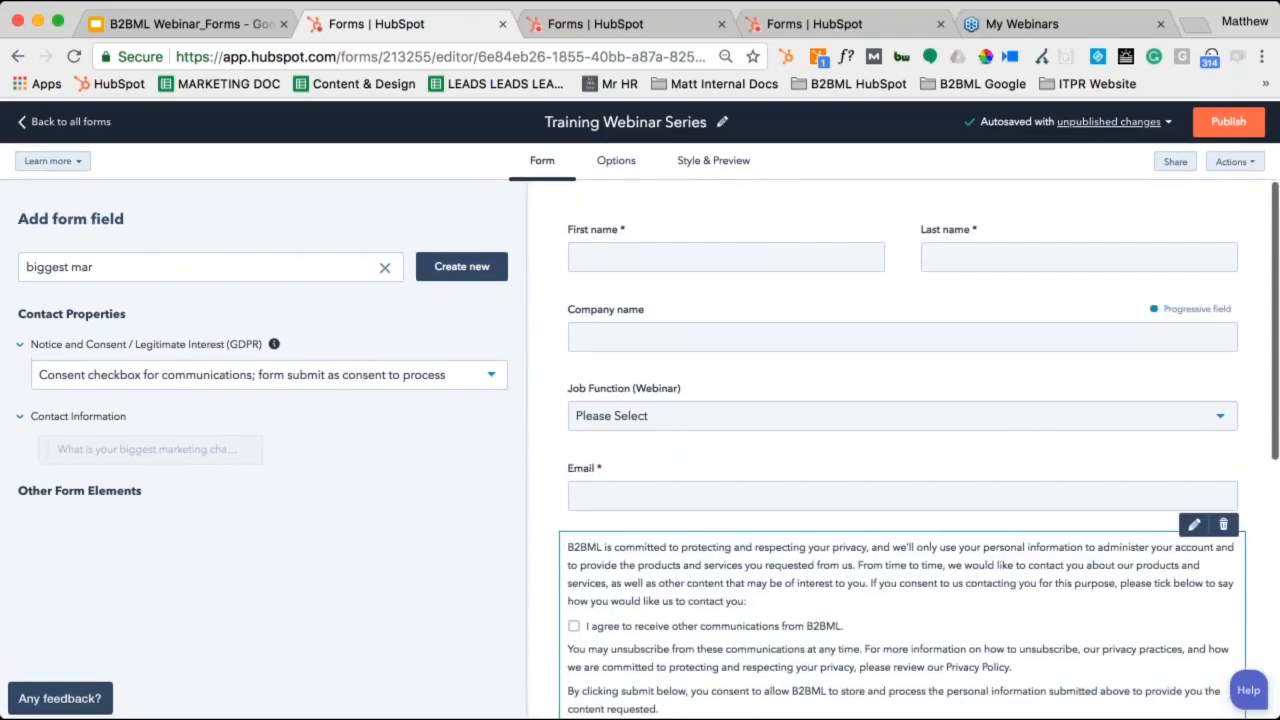
click(627, 411)
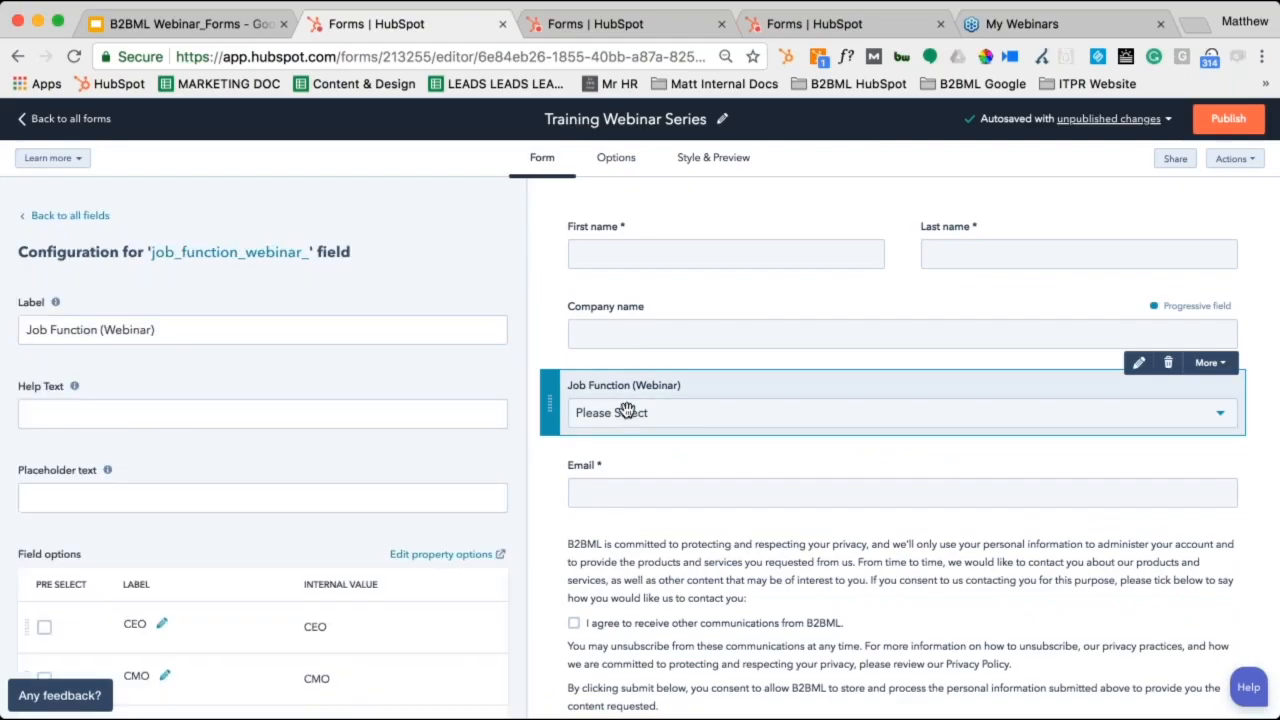
scroll(431, 471, down, 5)
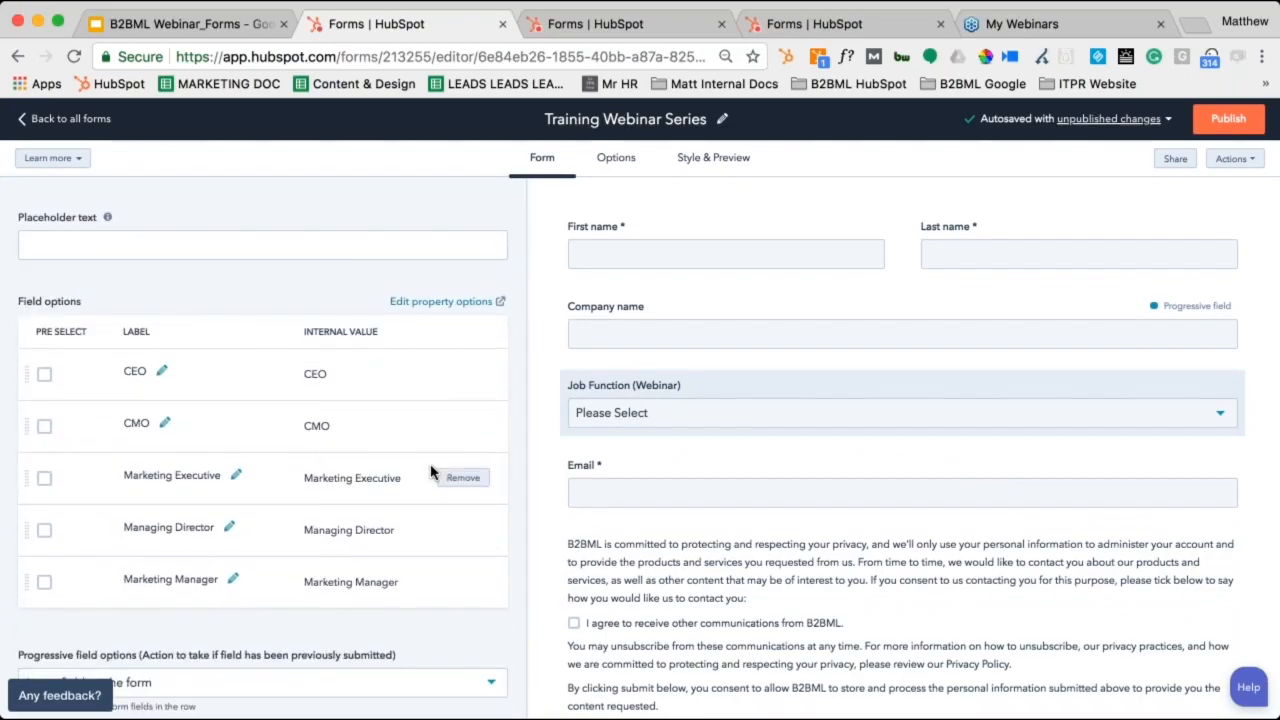
scroll(431, 471, down, 2)
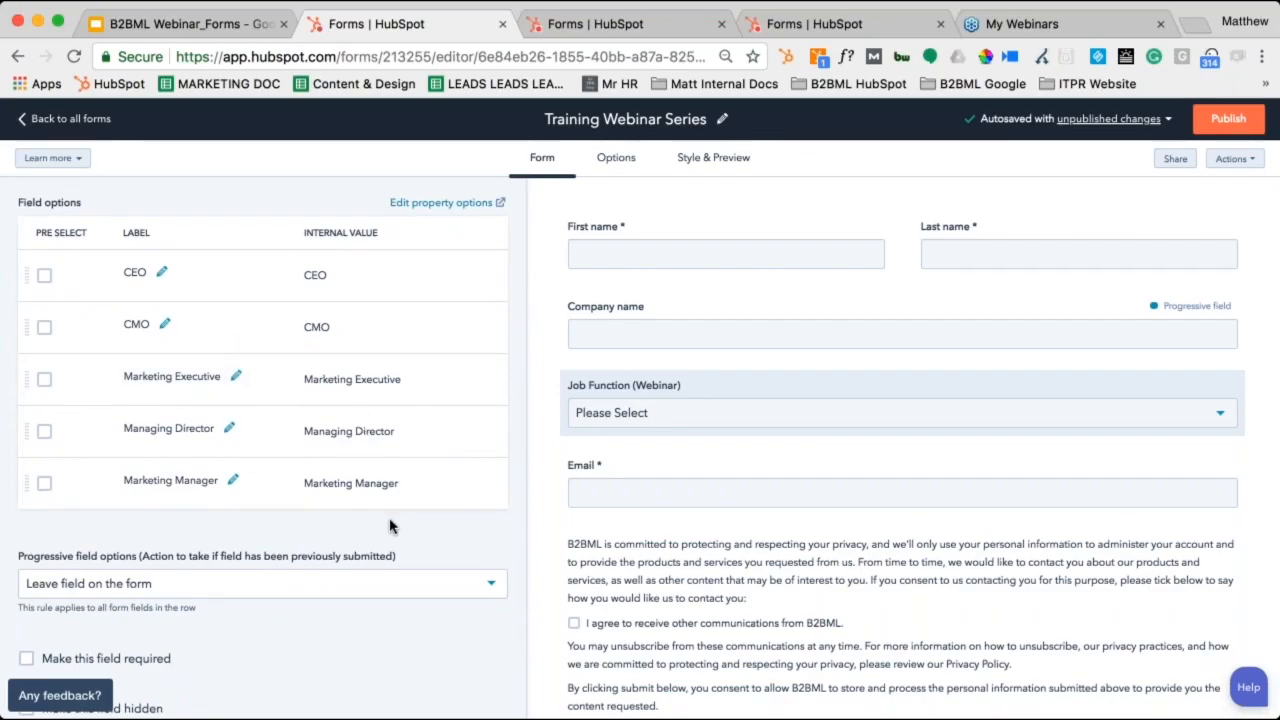
scroll(391, 523, down, 2)
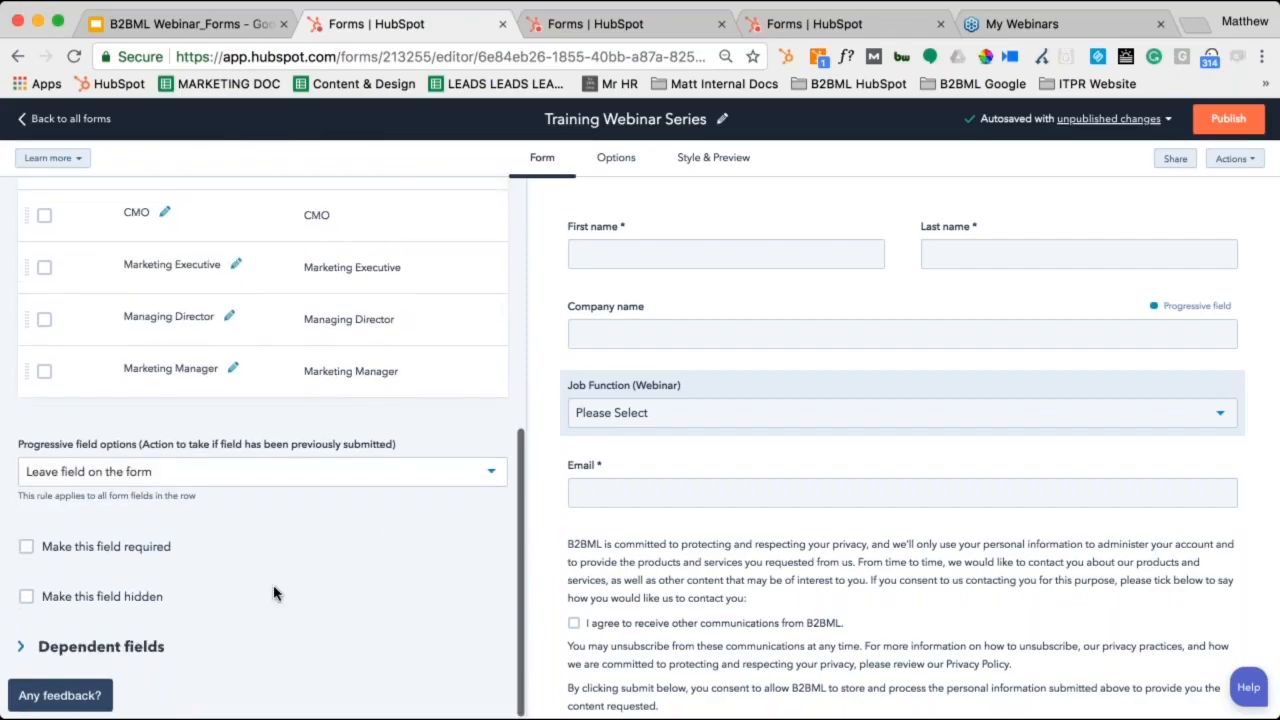
click(101, 647)
scroll(101, 647, down, 3)
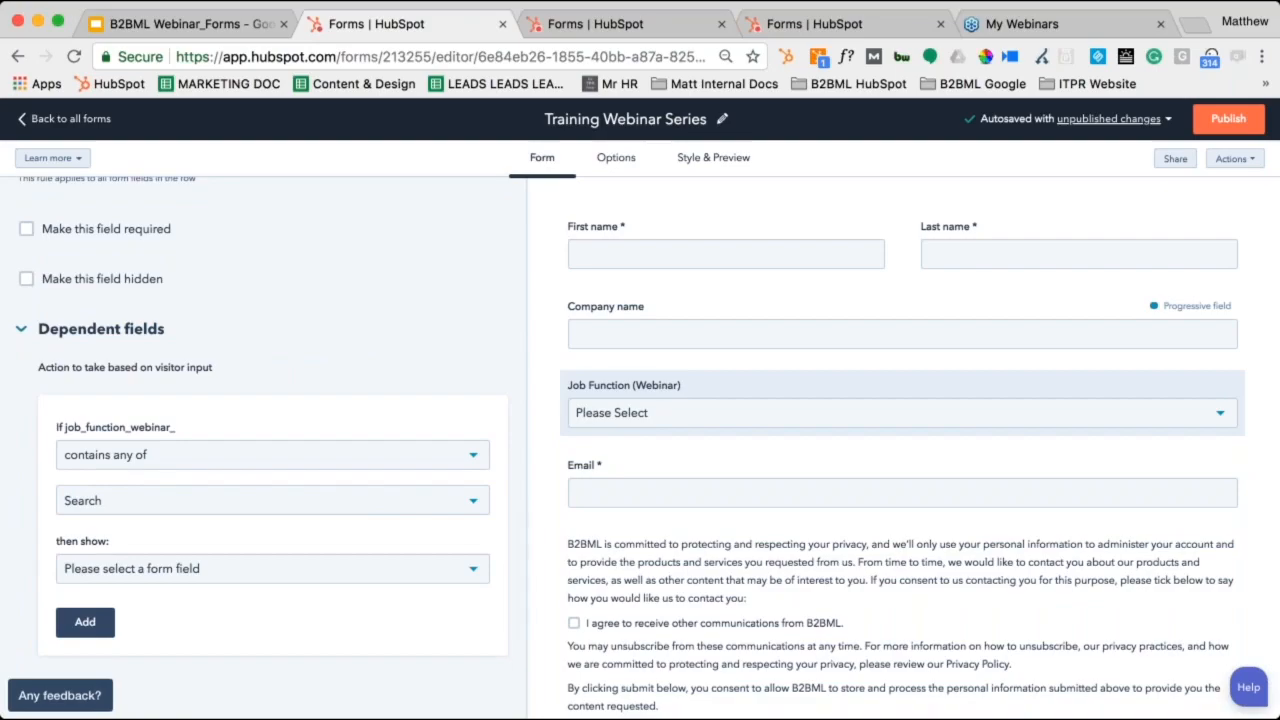
Set the dependent field condition for Job Function (Webinar) to contains any of CEO.
click(270, 455)
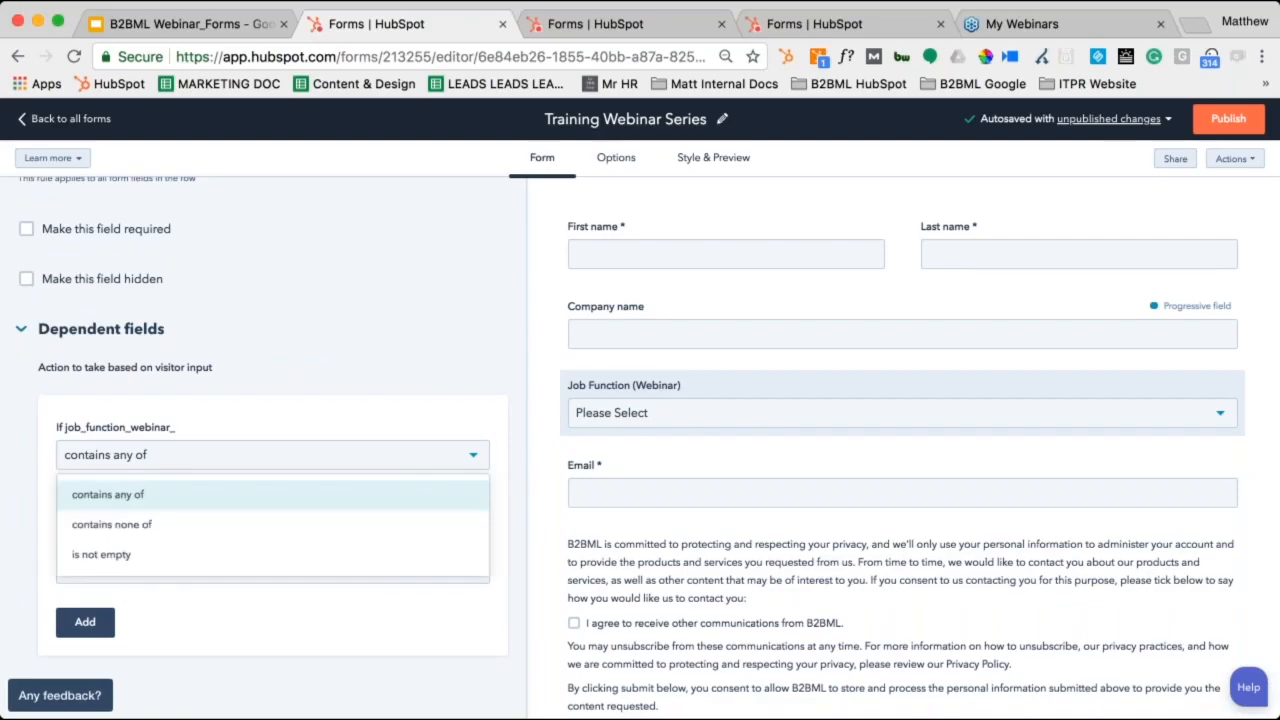
click(143, 494)
click(143, 498)
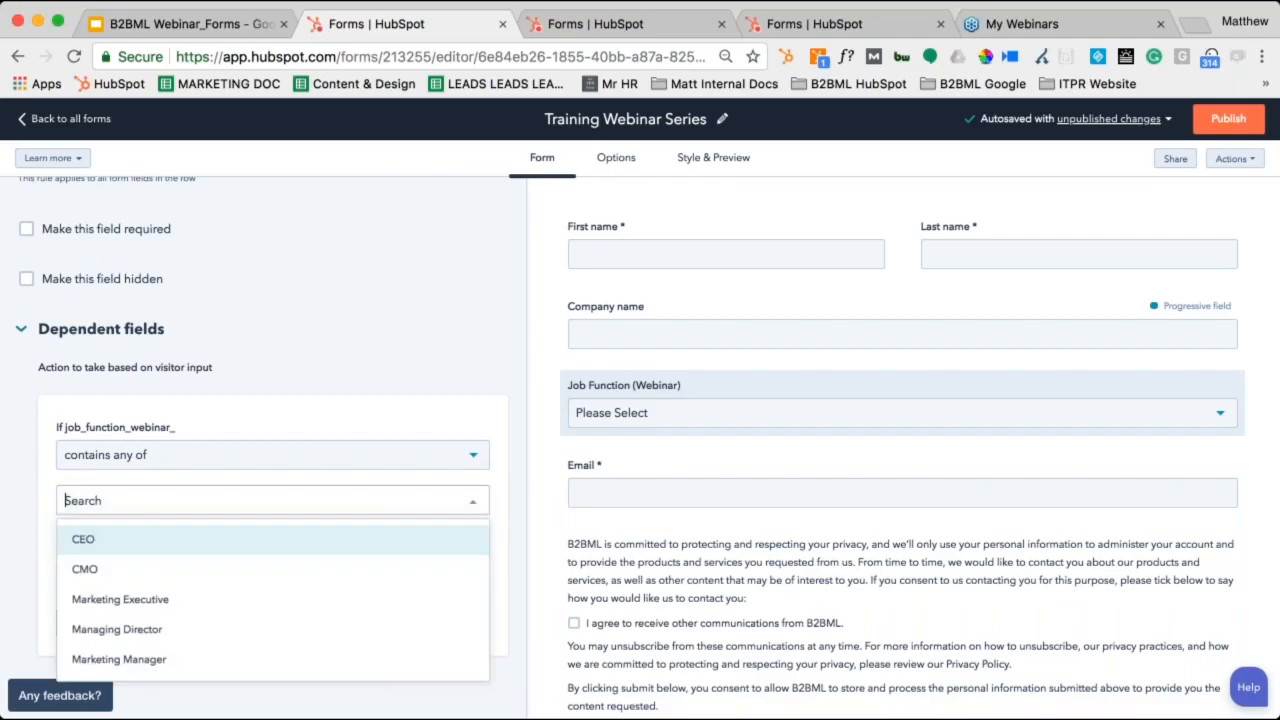
click(127, 539)
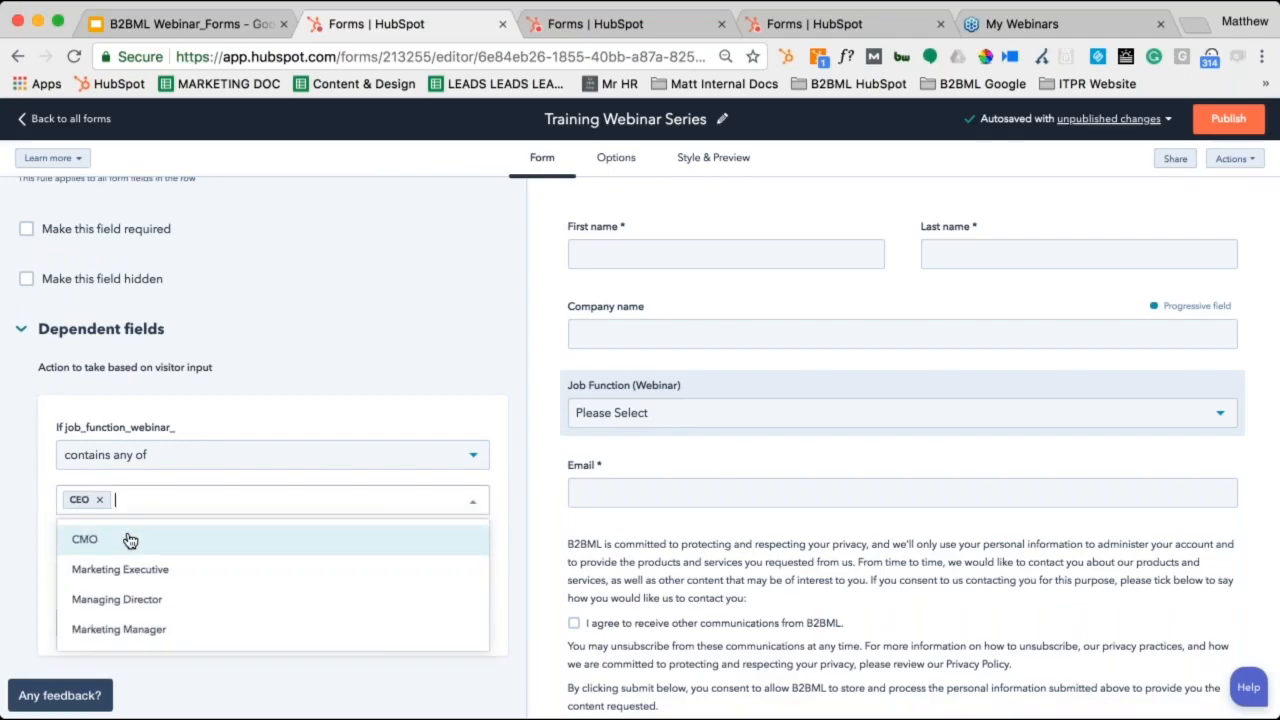
click(246, 406)
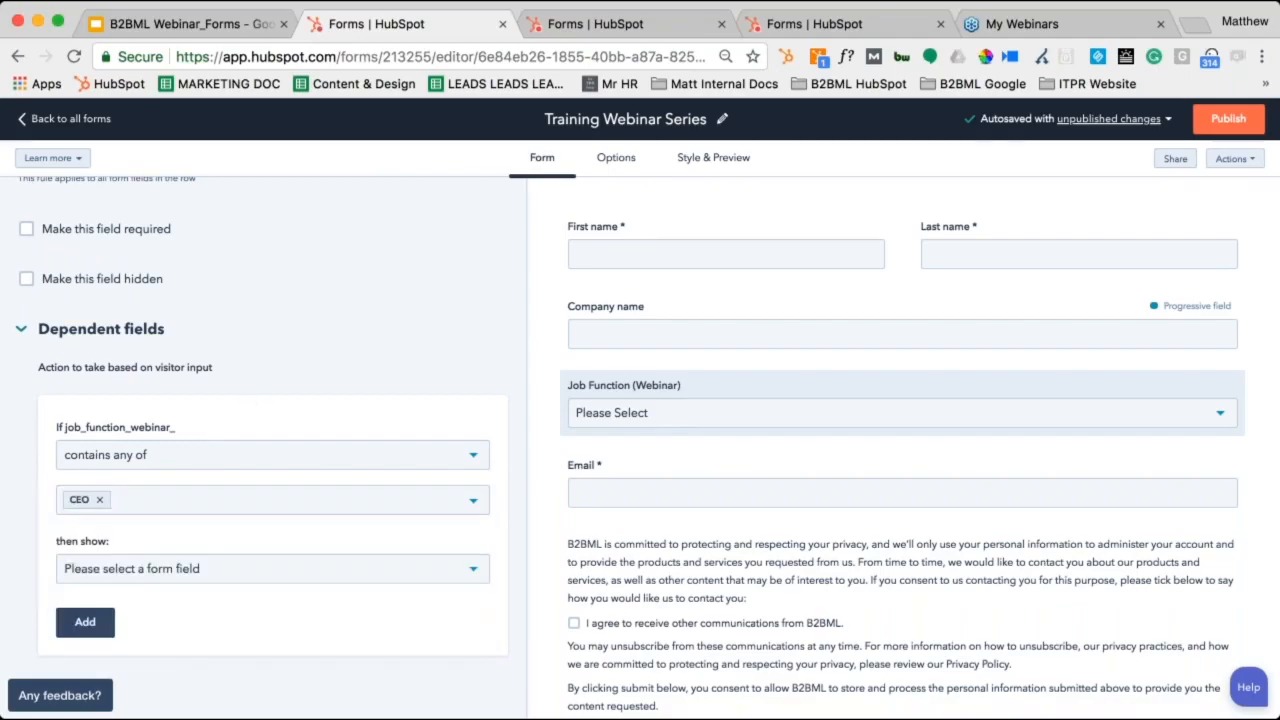
Set the Job Function (Webinar) rule to show Number of employees (webinar), found with the search "number o", and add the rule.
click(159, 582)
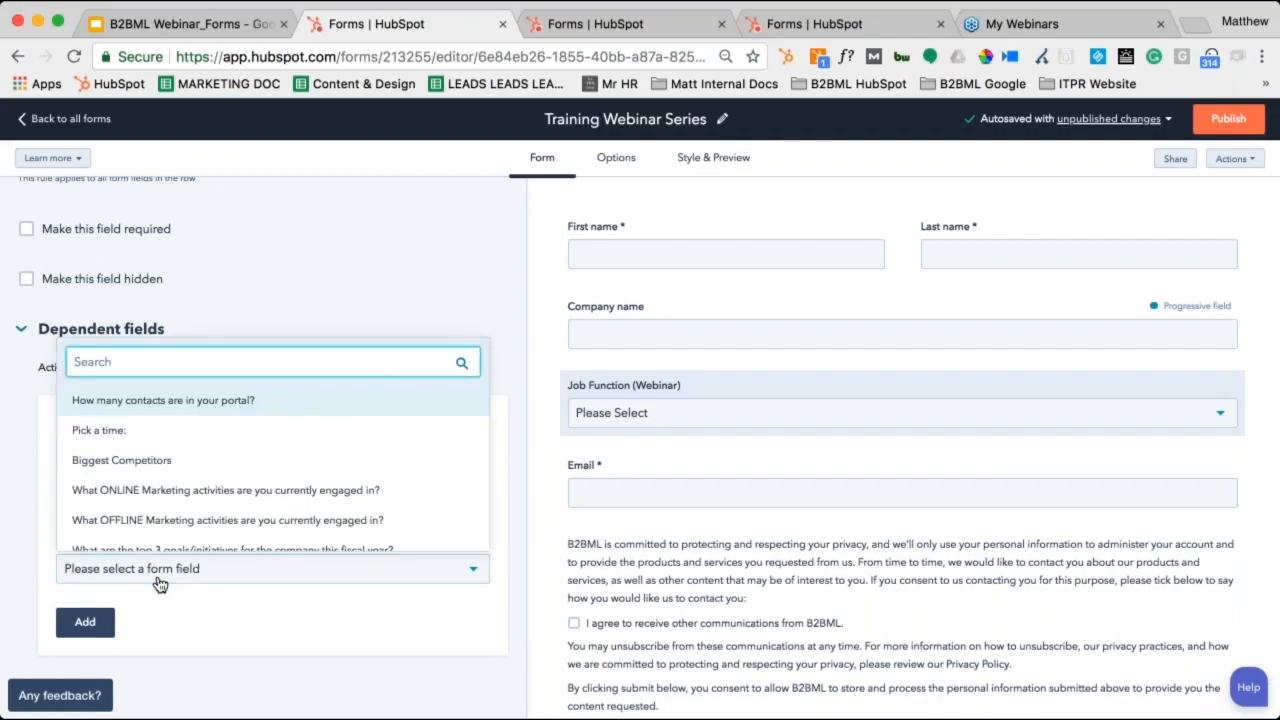
text(number o)
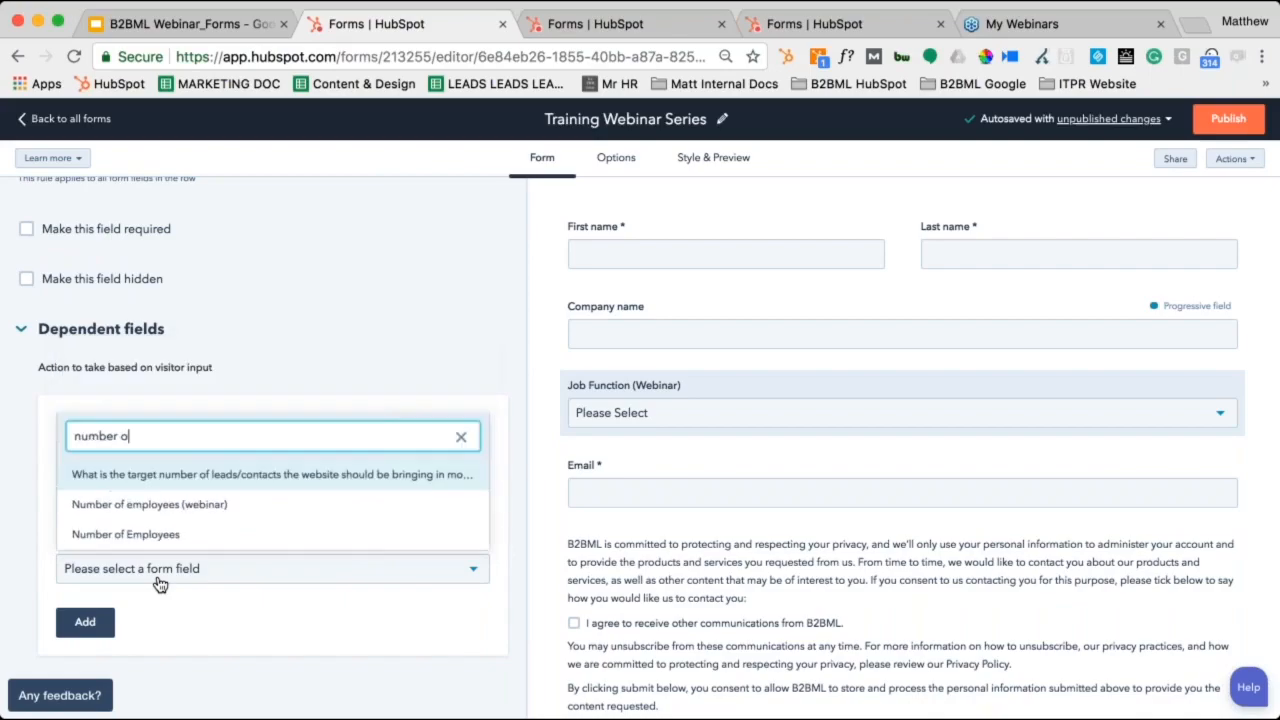
click(171, 506)
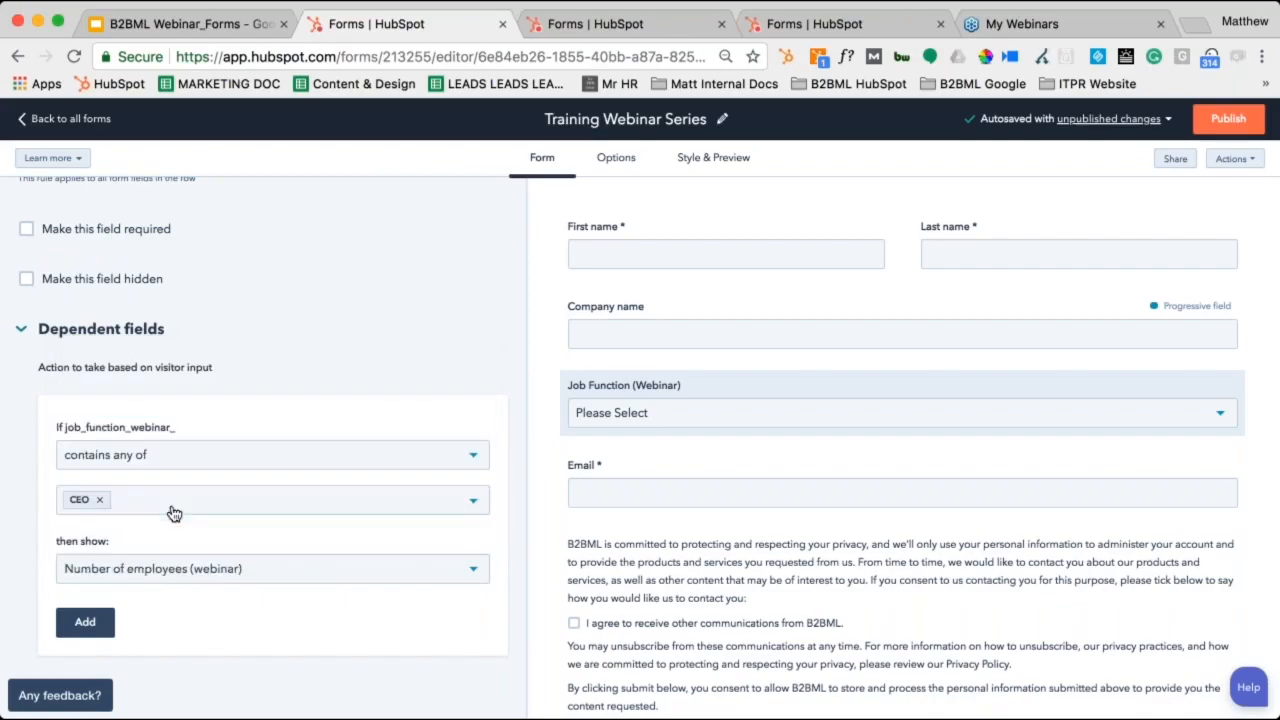
click(86, 630)
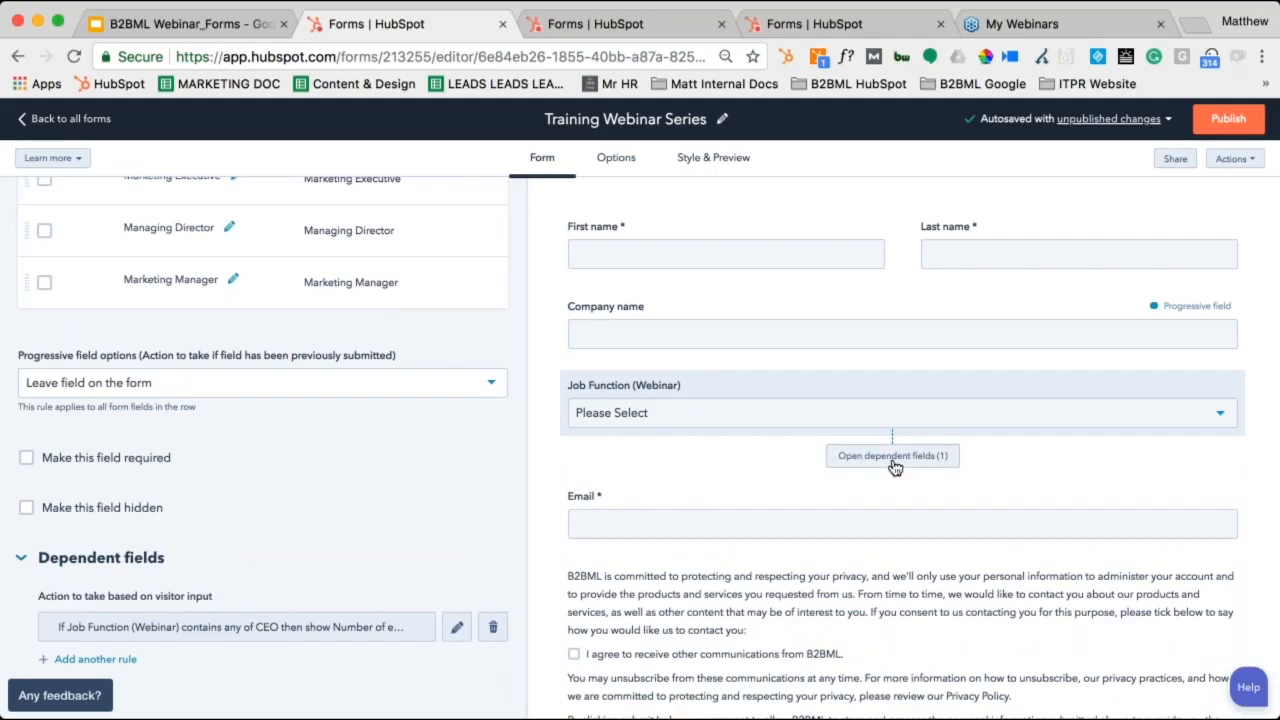
Expand the dependent fields under Job Function (Webinar) in the form preview and return to the list of all fields.
click(893, 457)
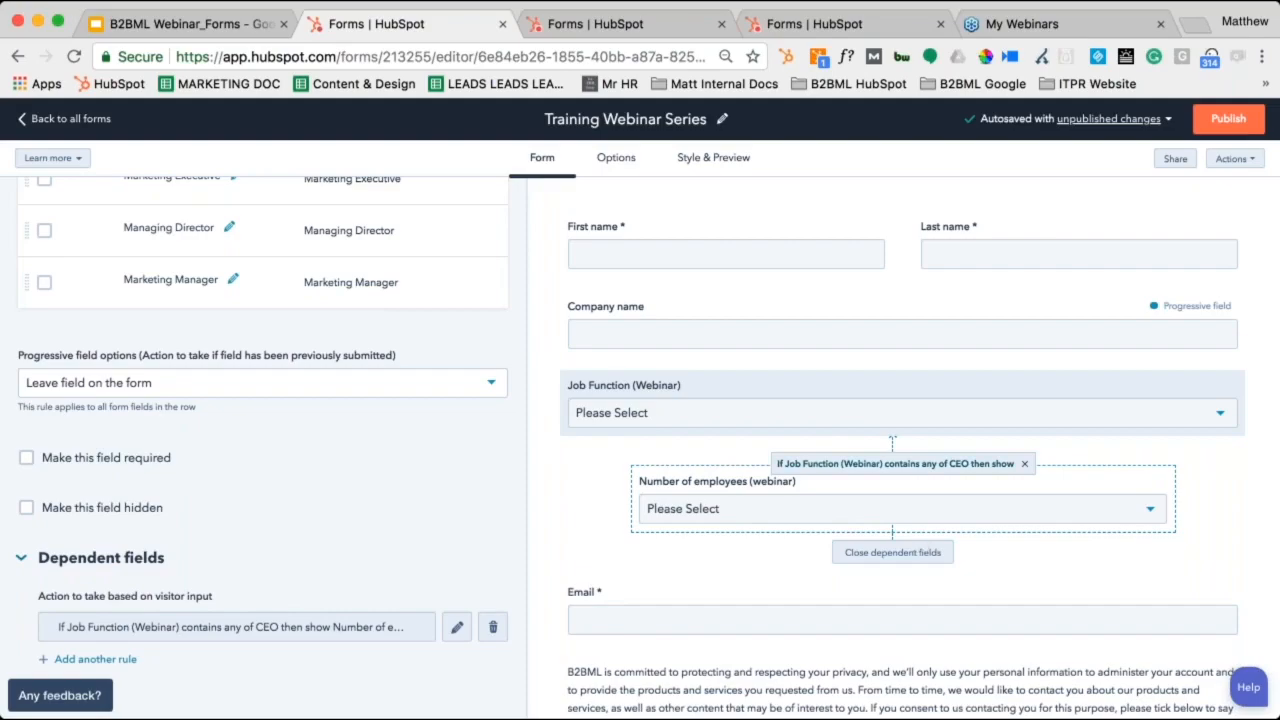
scroll(460, 282, up, 5)
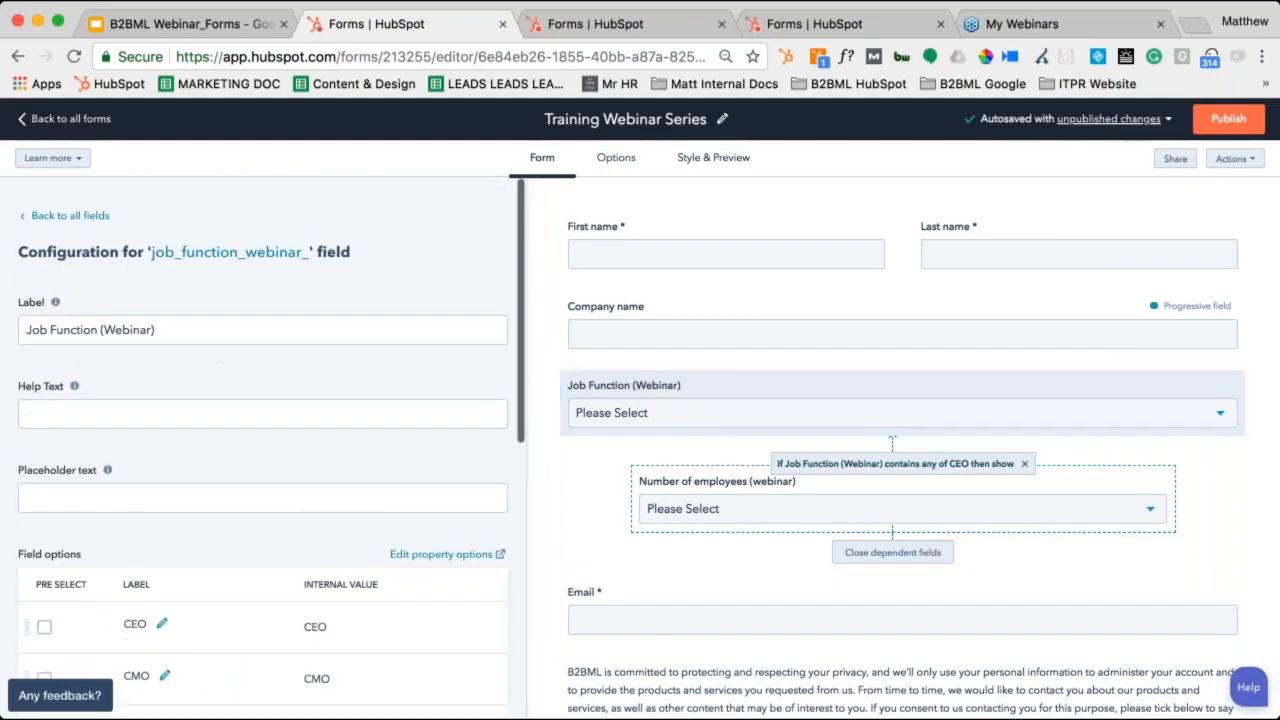
click(62, 217)
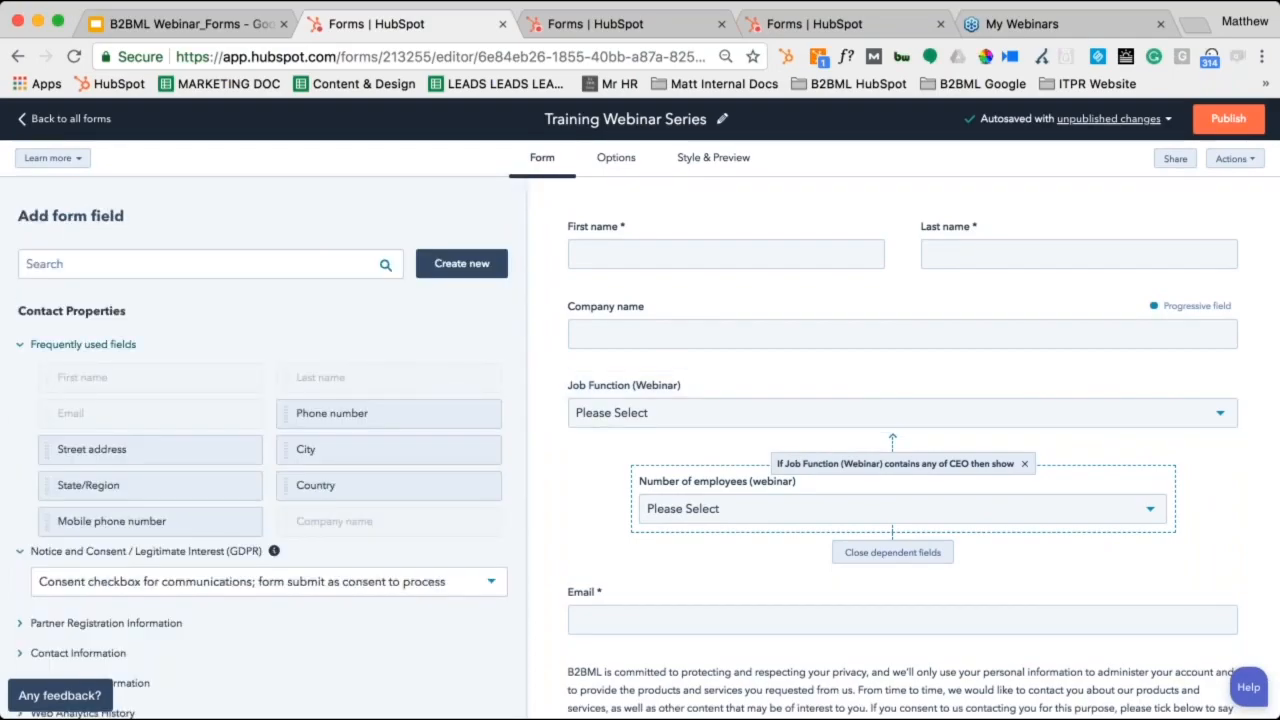
Look through the Notice and Consent / Legitimate Interest (GDPR) choices and close the list without picking another one.
scroll(360, 385, down, 3)
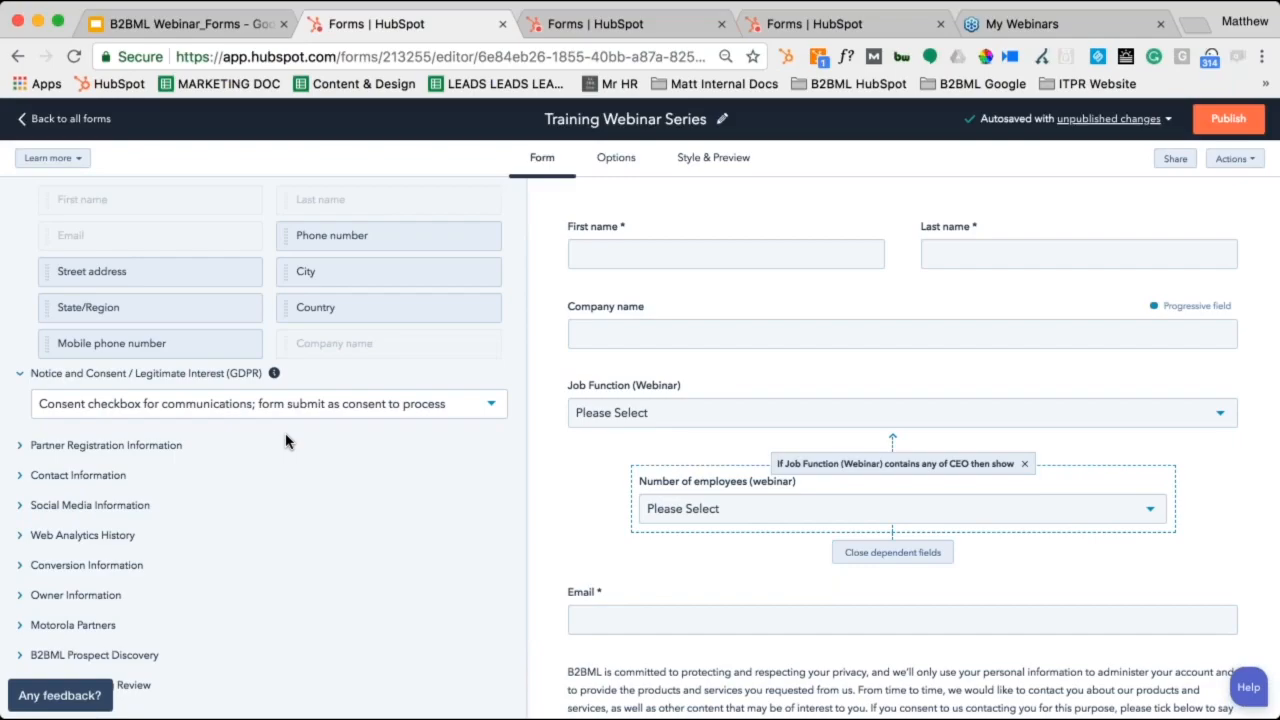
click(302, 408)
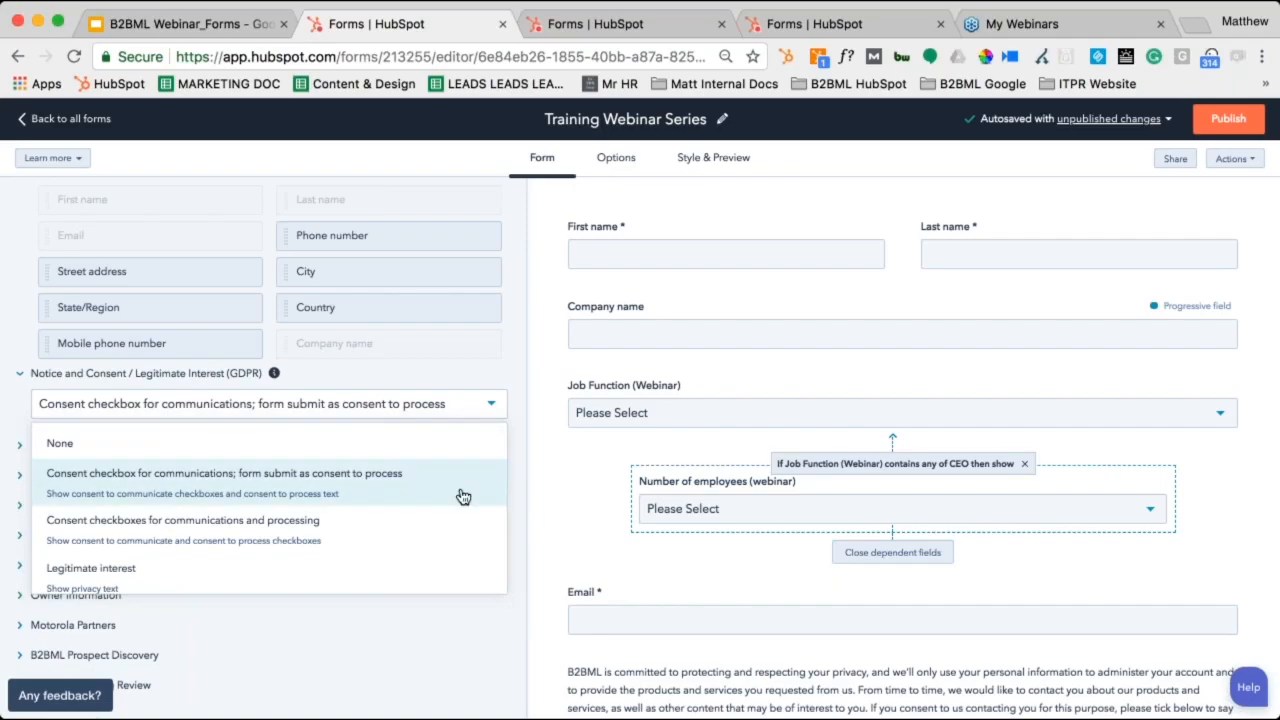
click(514, 550)
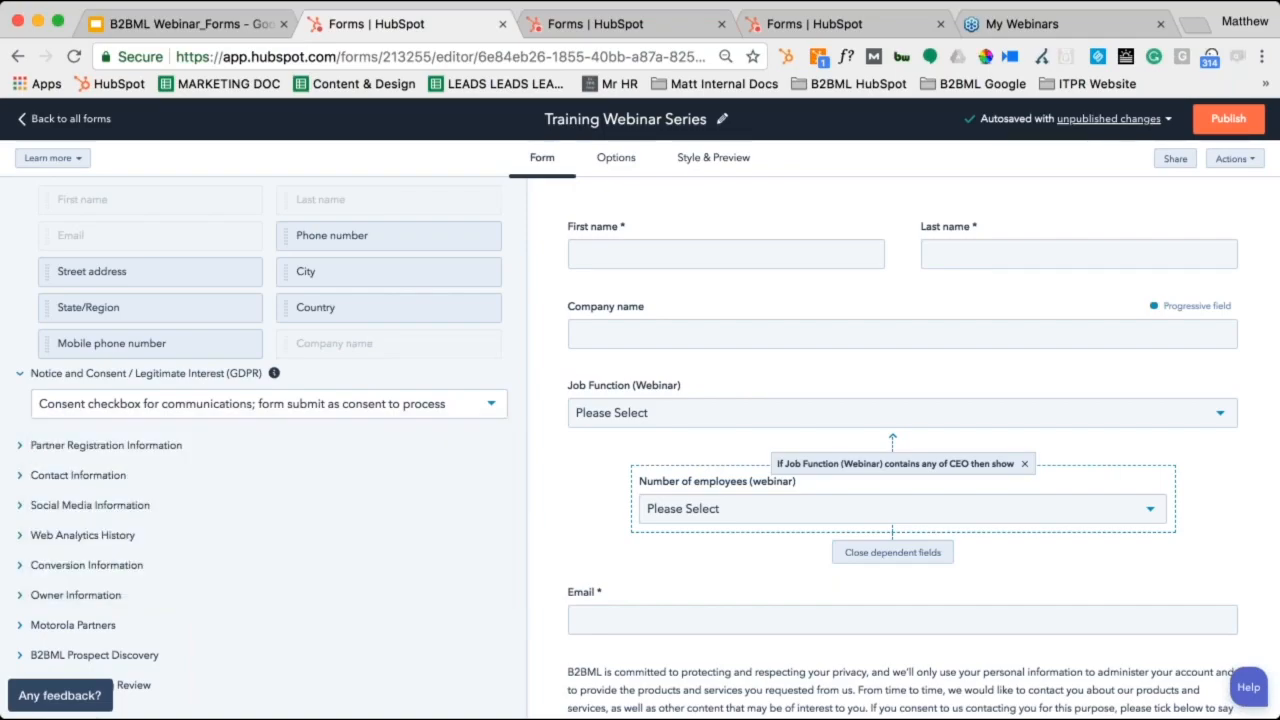
Open the form's GDPR consent block, review its consent text, checkbox, privacy text and process consent text, and return to all fields.
scroll(642, 595, down, 2)
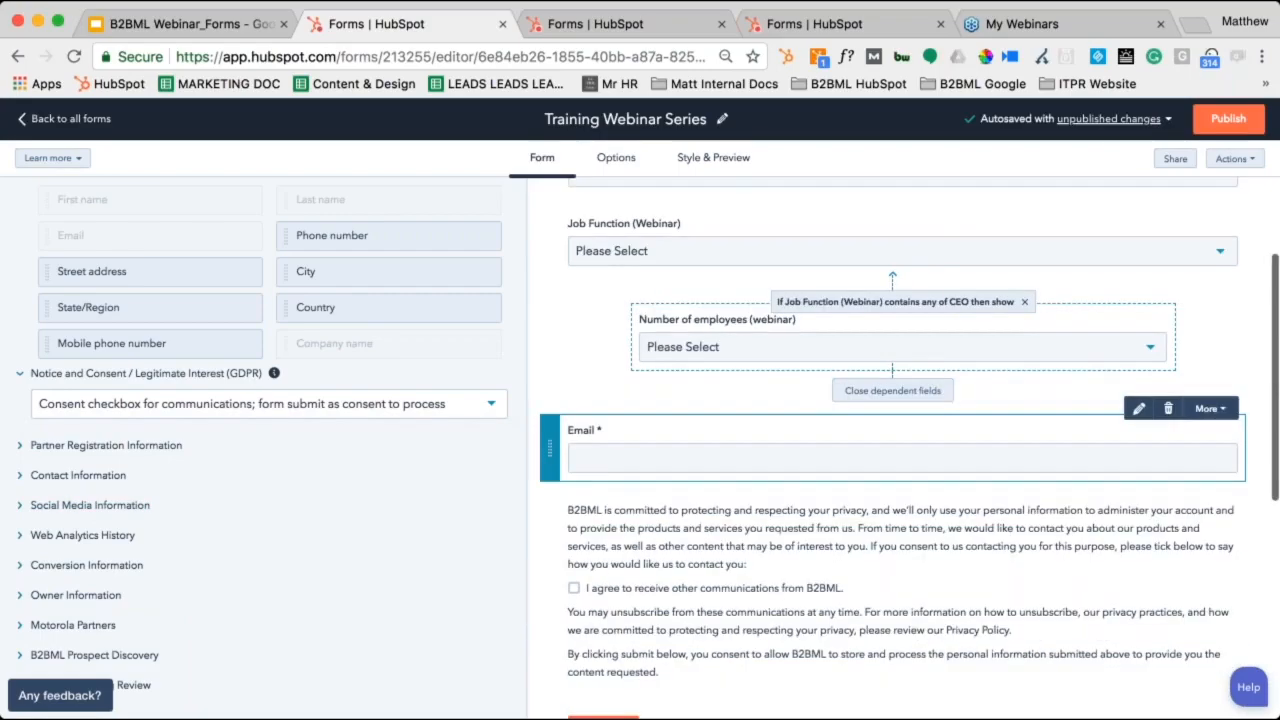
click(650, 563)
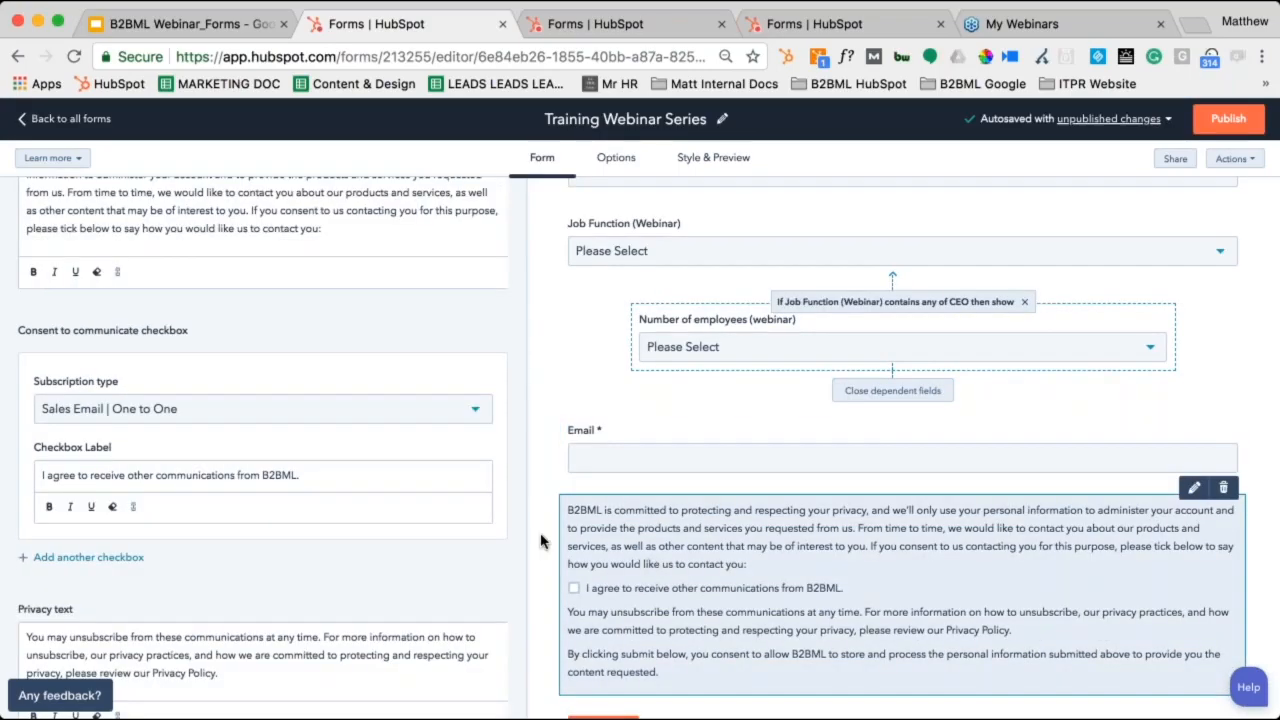
scroll(320, 500, down, 3)
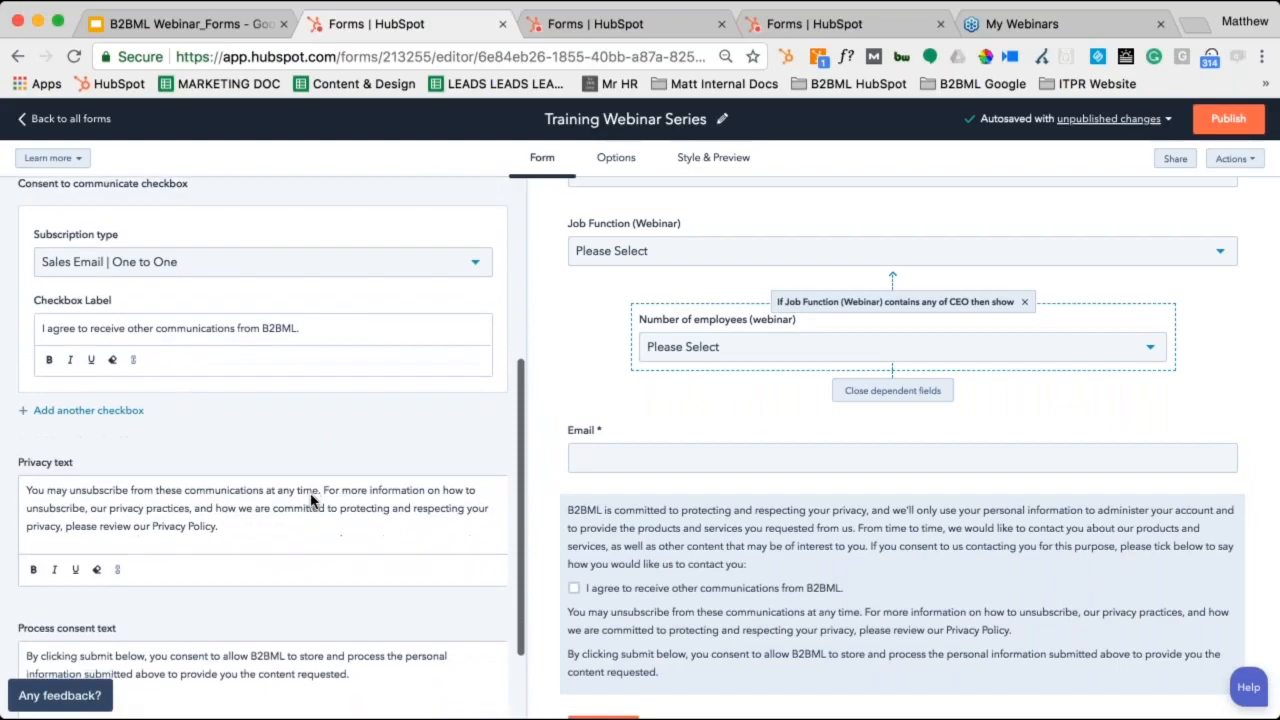
scroll(310, 500, down, 1)
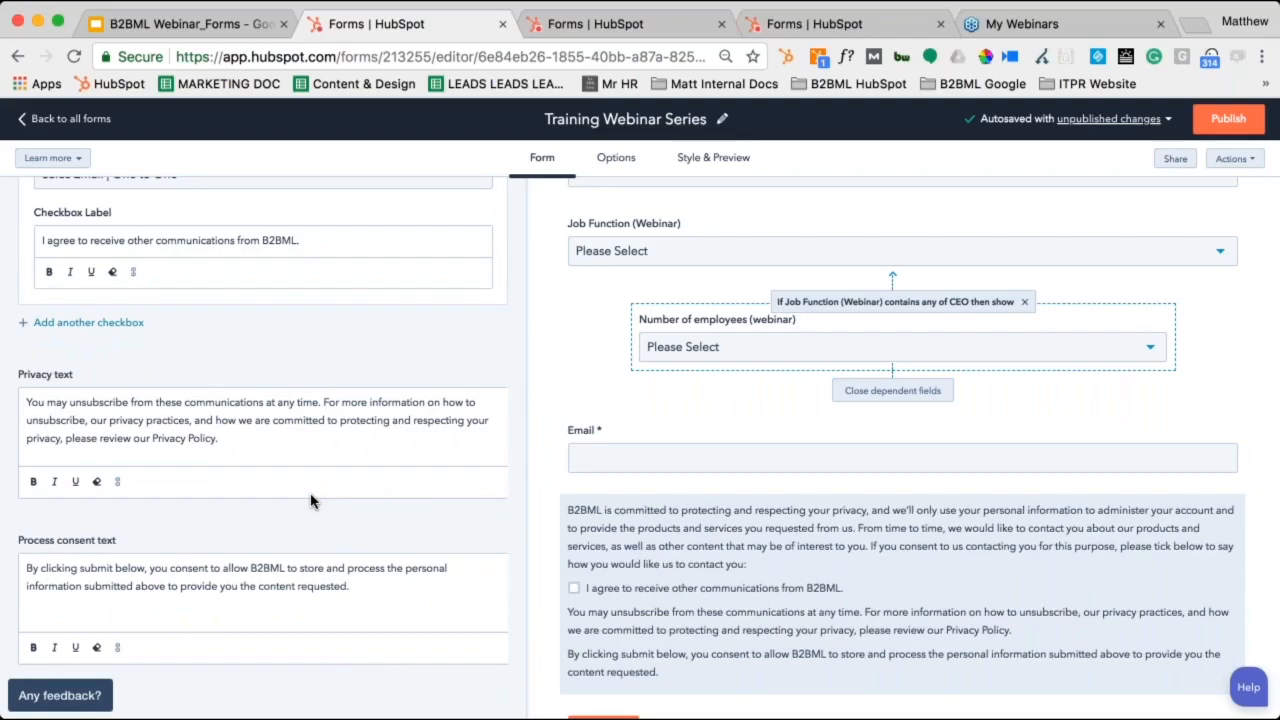
scroll(310, 500, down, 1)
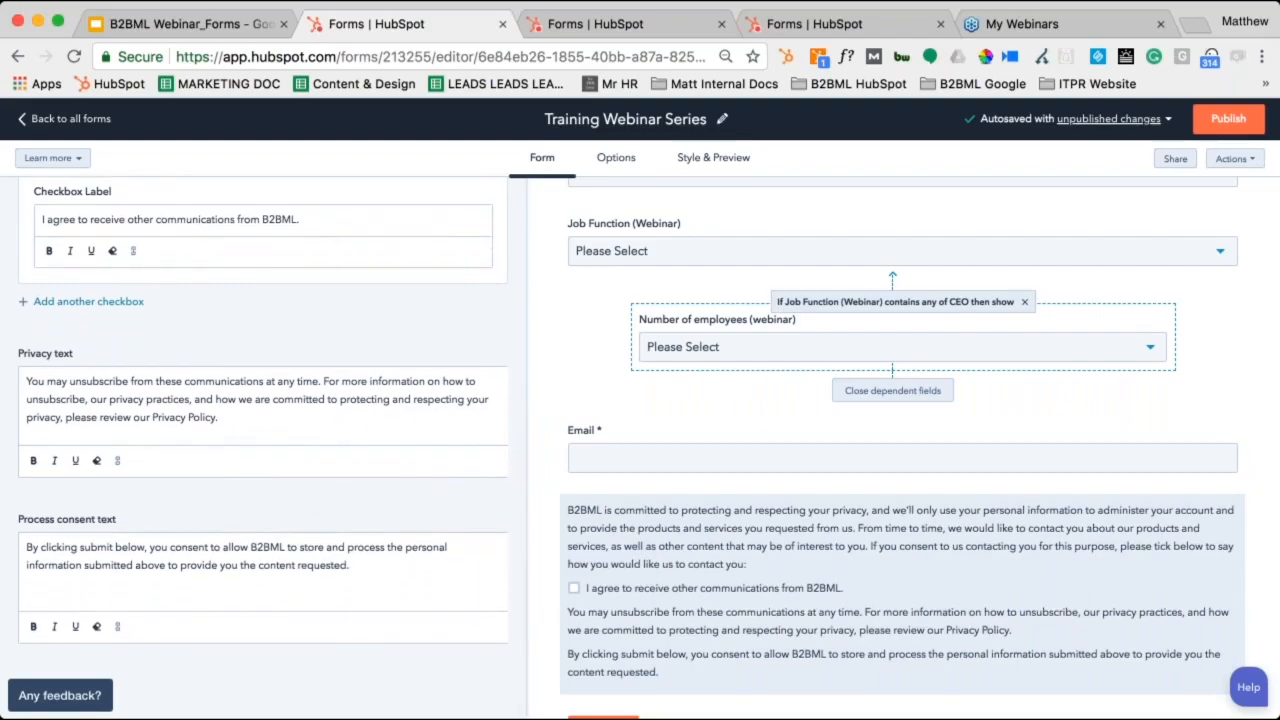
scroll(263, 445, up, 3)
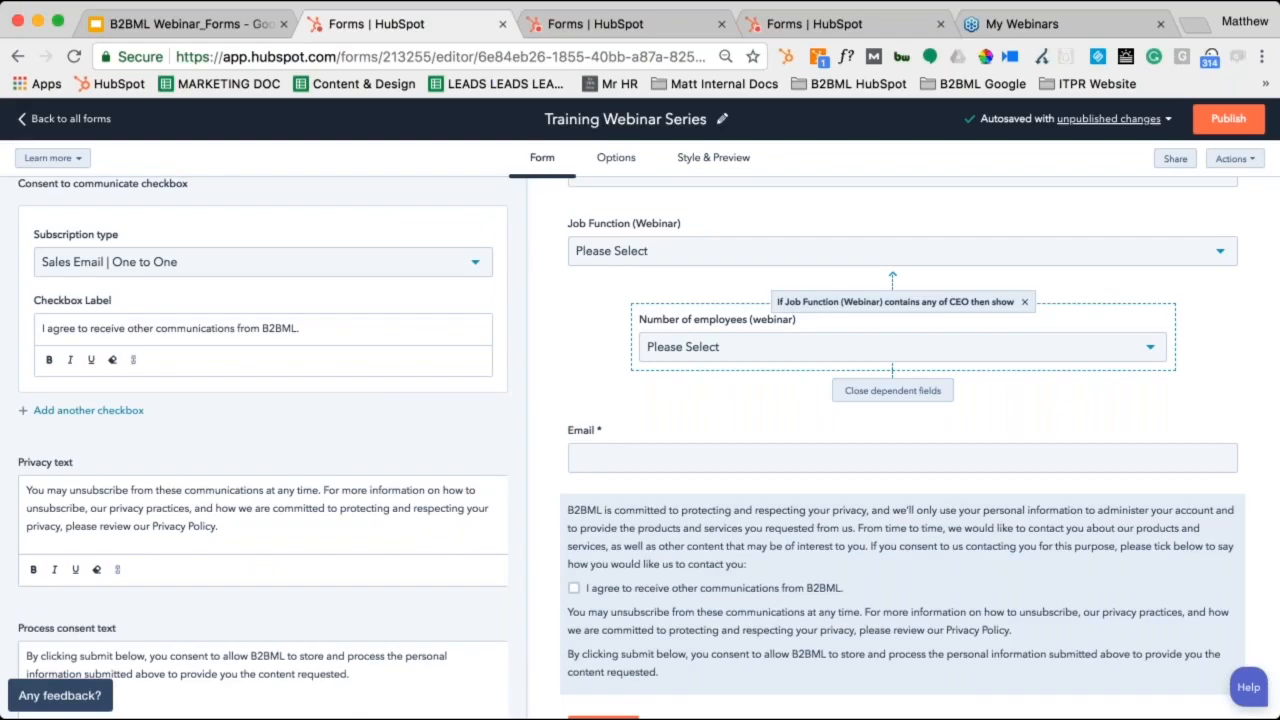
scroll(263, 445, up, 5)
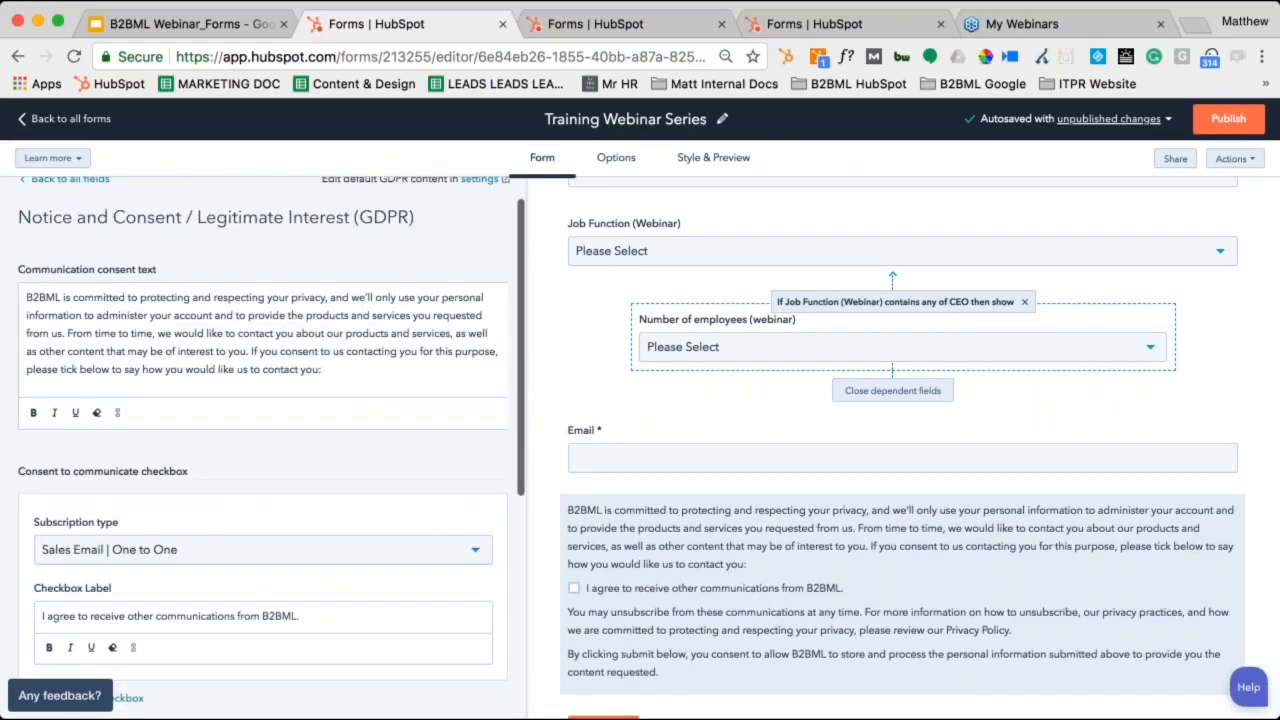
scroll(314, 597, up, 1)
click(70, 214)
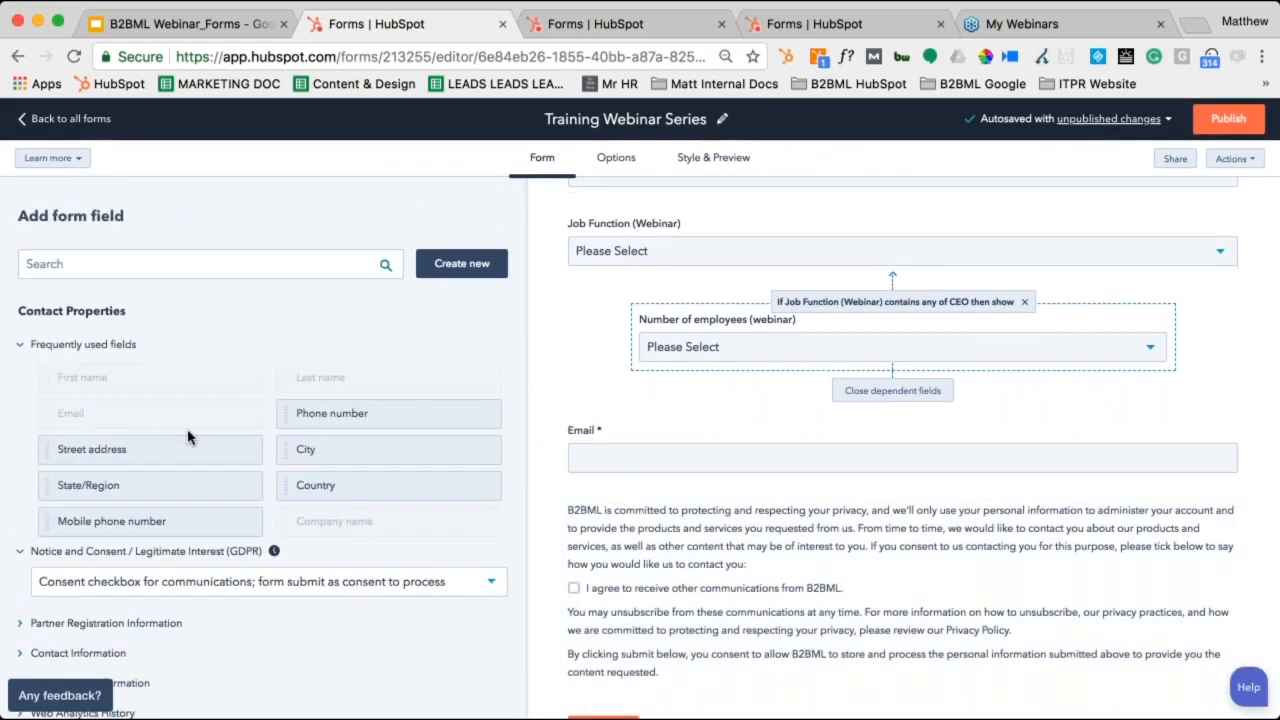
Enable Captcha (SPAM prevention) for the form under the other form elements.
scroll(190, 437, down, 1)
scroll(190, 437, down, 5)
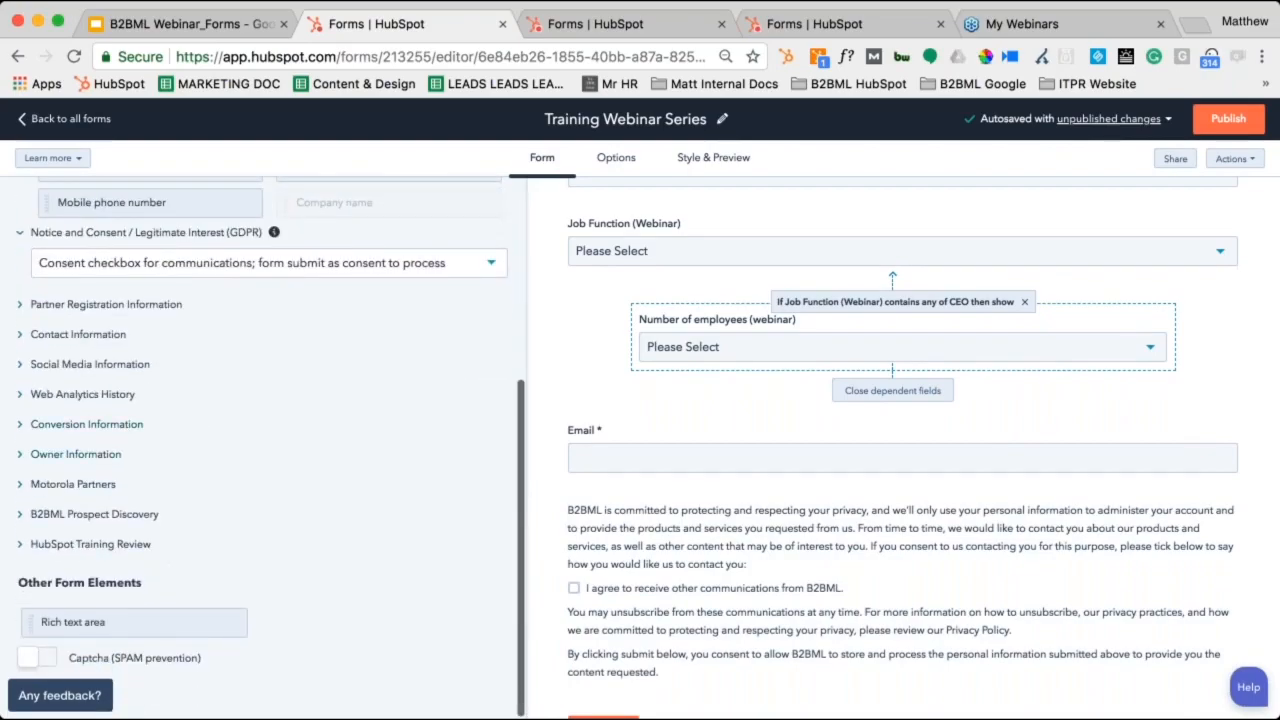
click(148, 668)
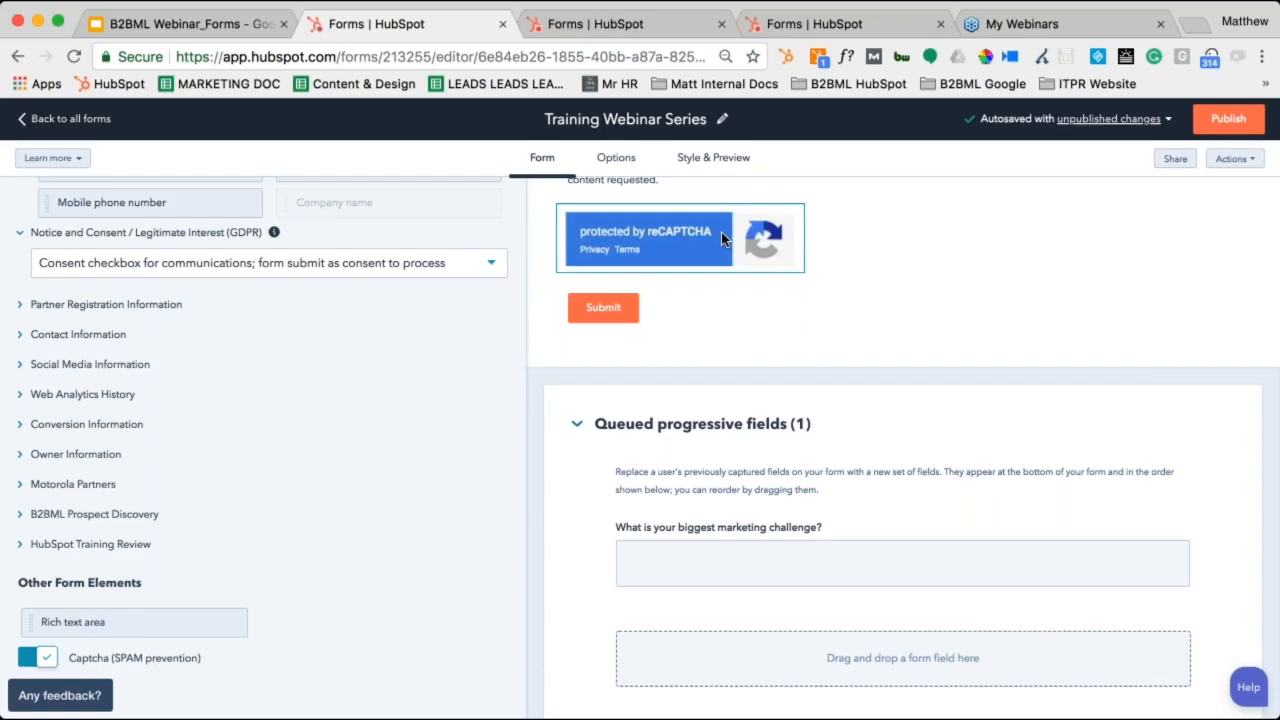
Open the form's options and look through the form and error message languages without choosing another one.
click(618, 176)
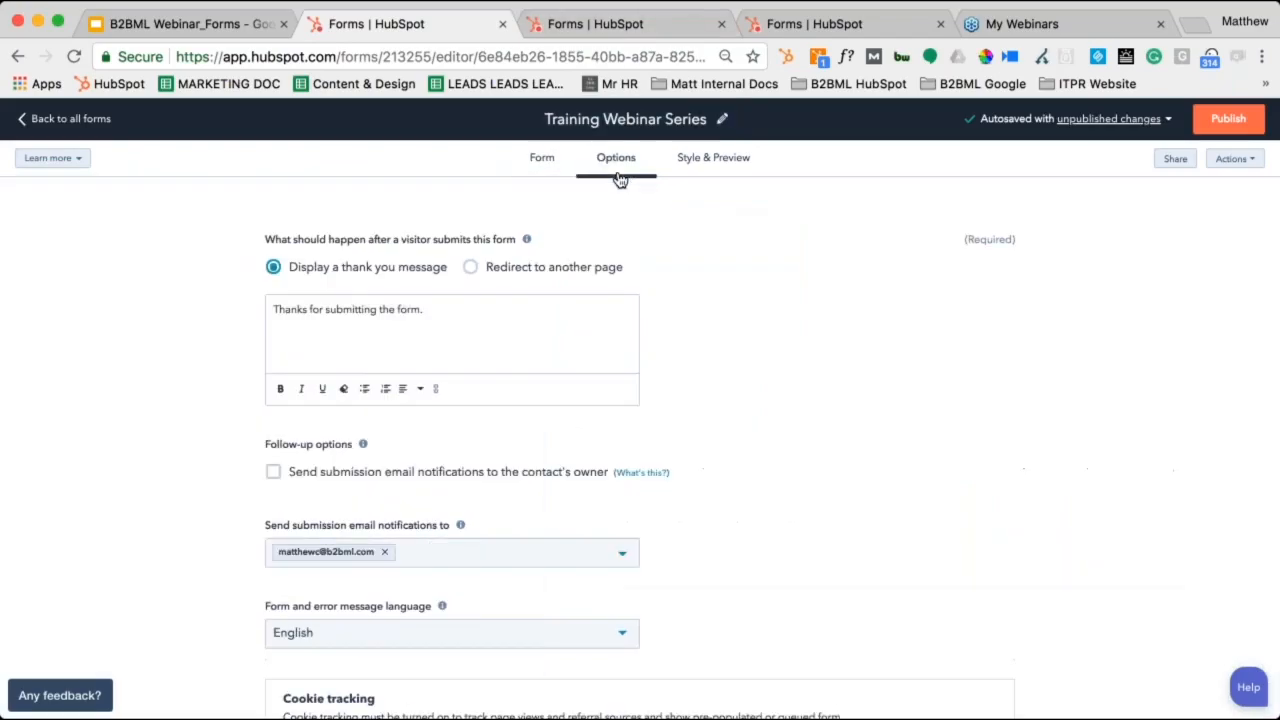
scroll(600, 280, down, 4)
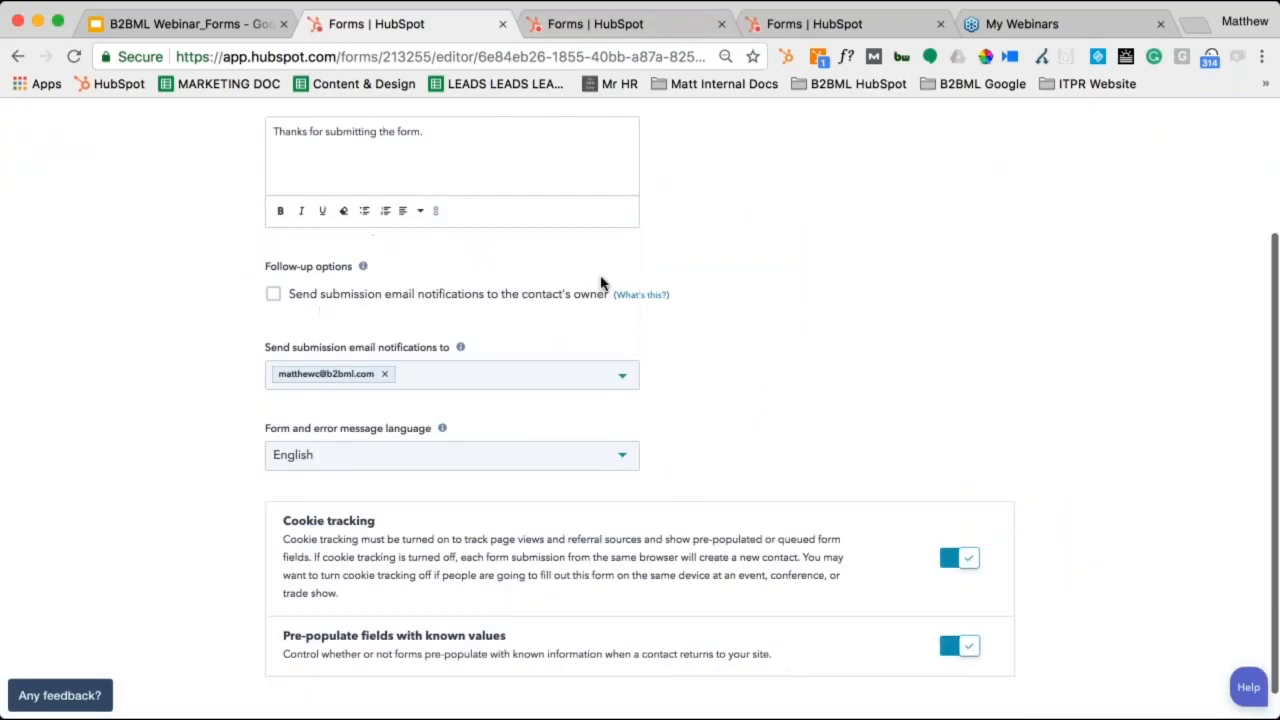
scroll(600, 284, down, 1)
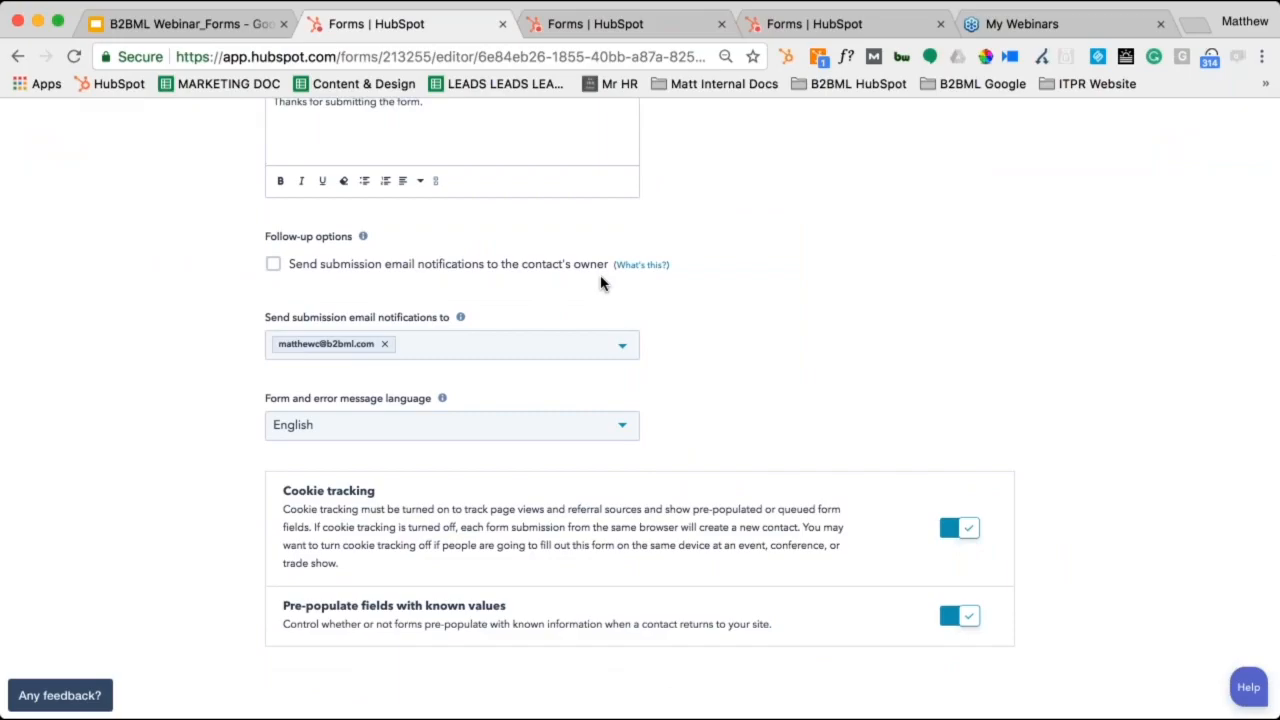
click(483, 428)
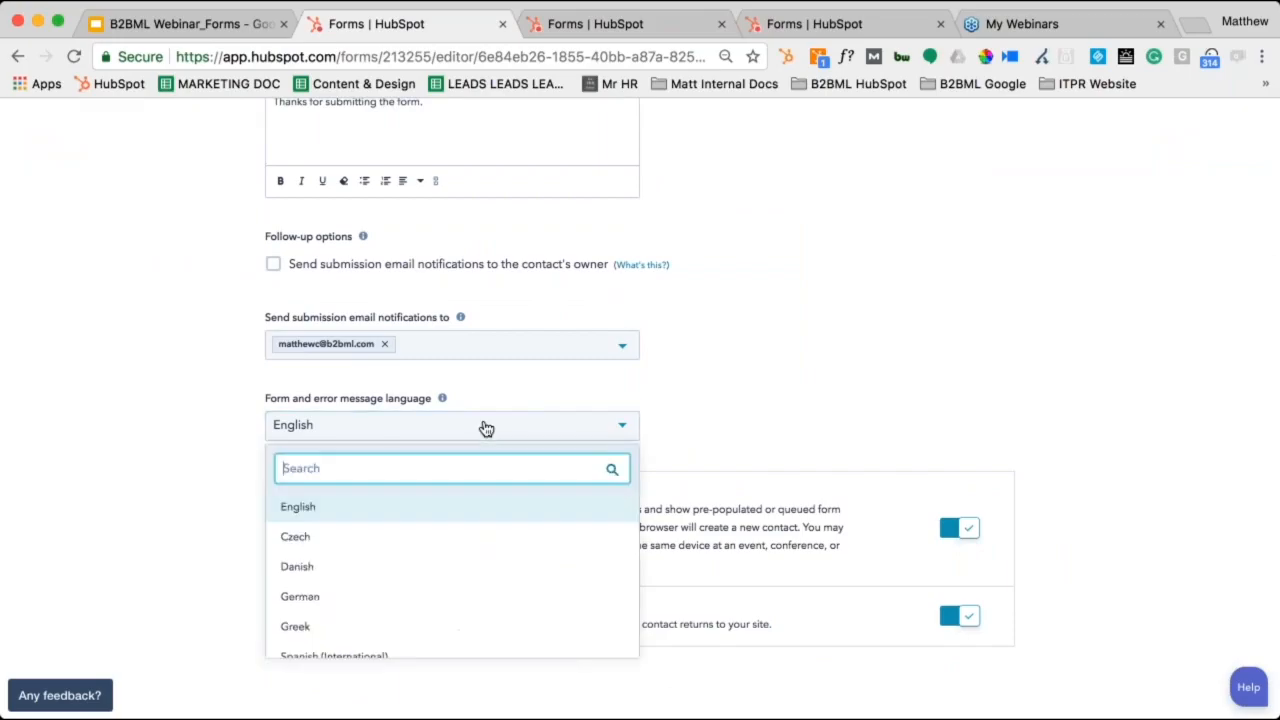
scroll(463, 554, down, 10)
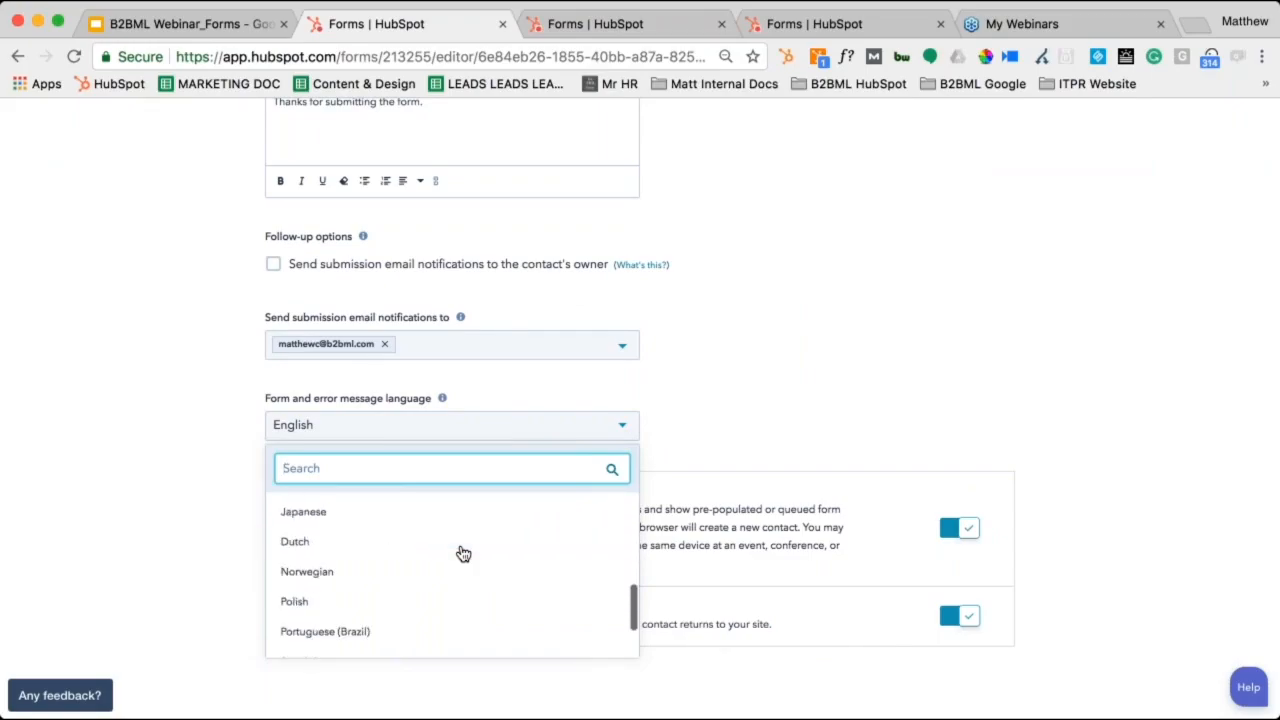
scroll(463, 554, up, 10)
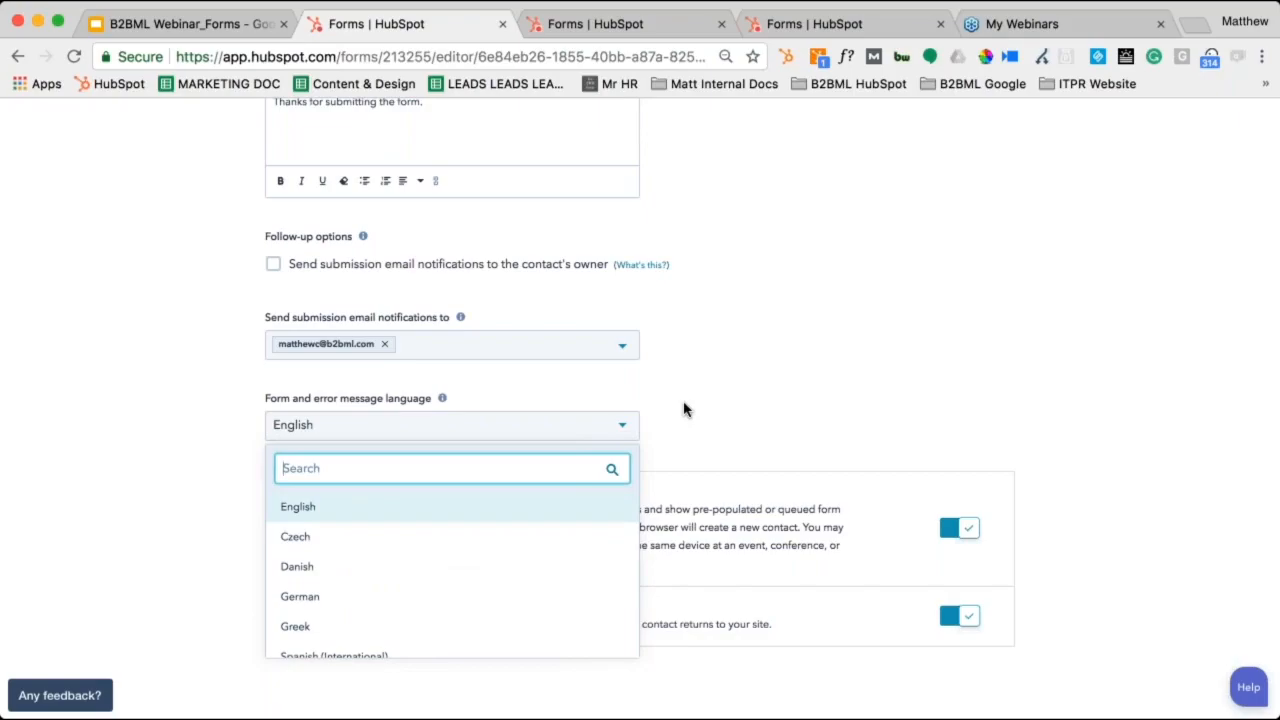
key(Escape)
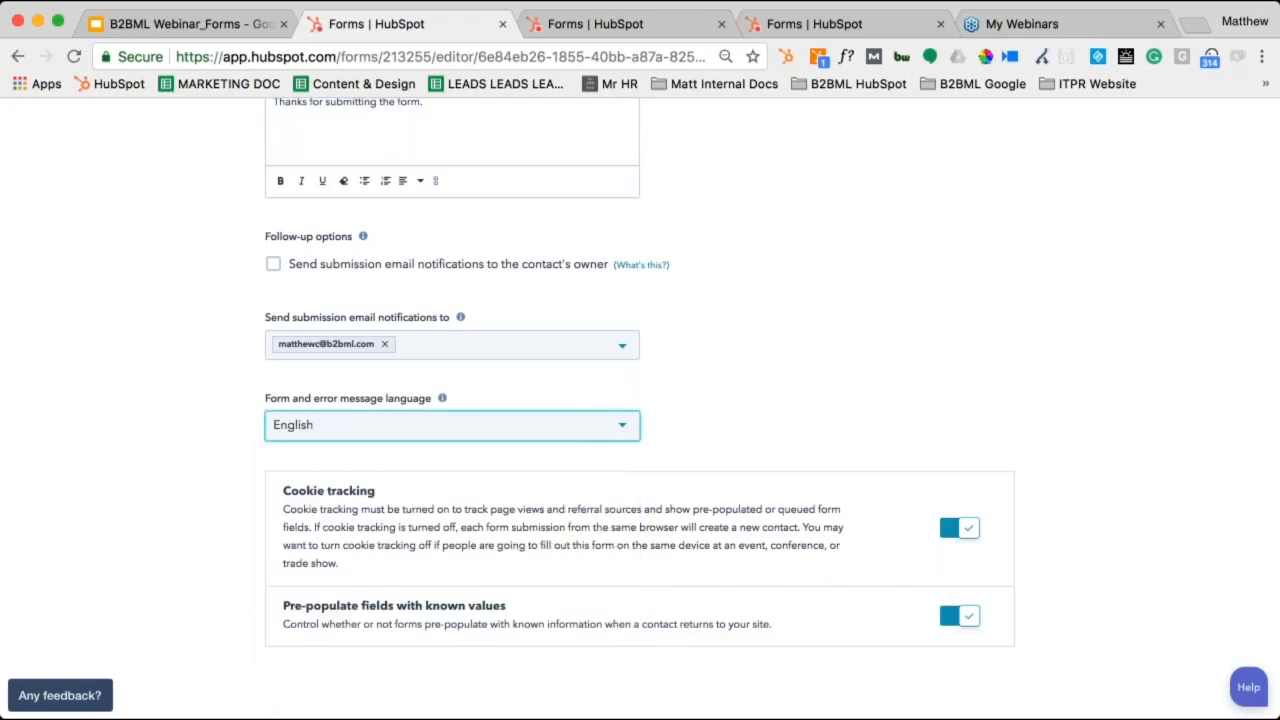
Review the thank you message, email notification and cookie tracking options, and open the form's style and preview view.
scroll(345, 210, up, 2)
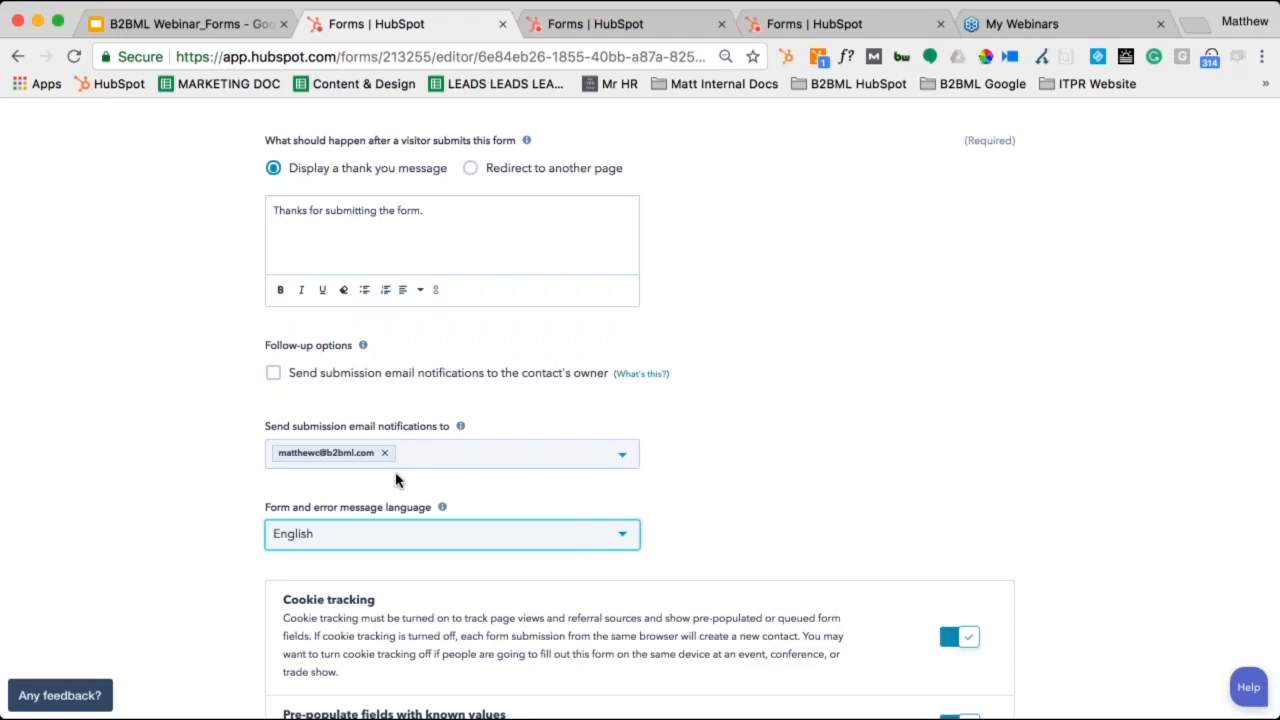
scroll(395, 480, down, 2)
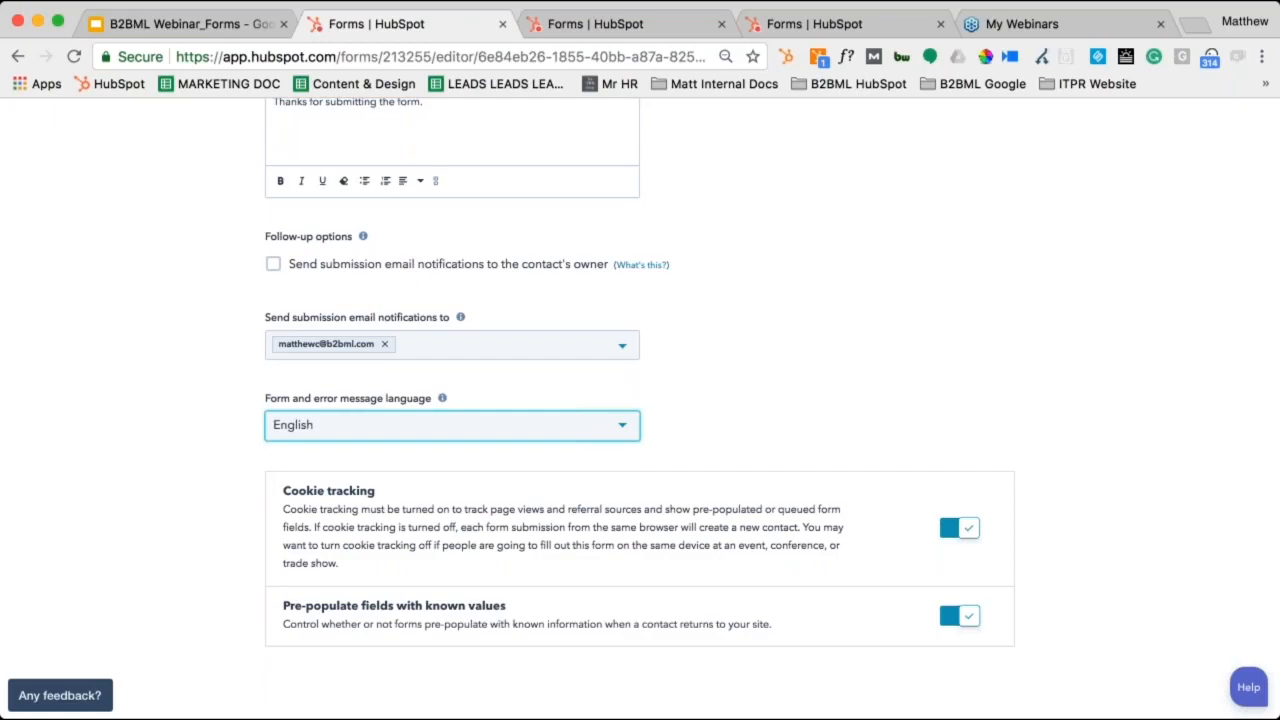
scroll(771, 231, up, 4)
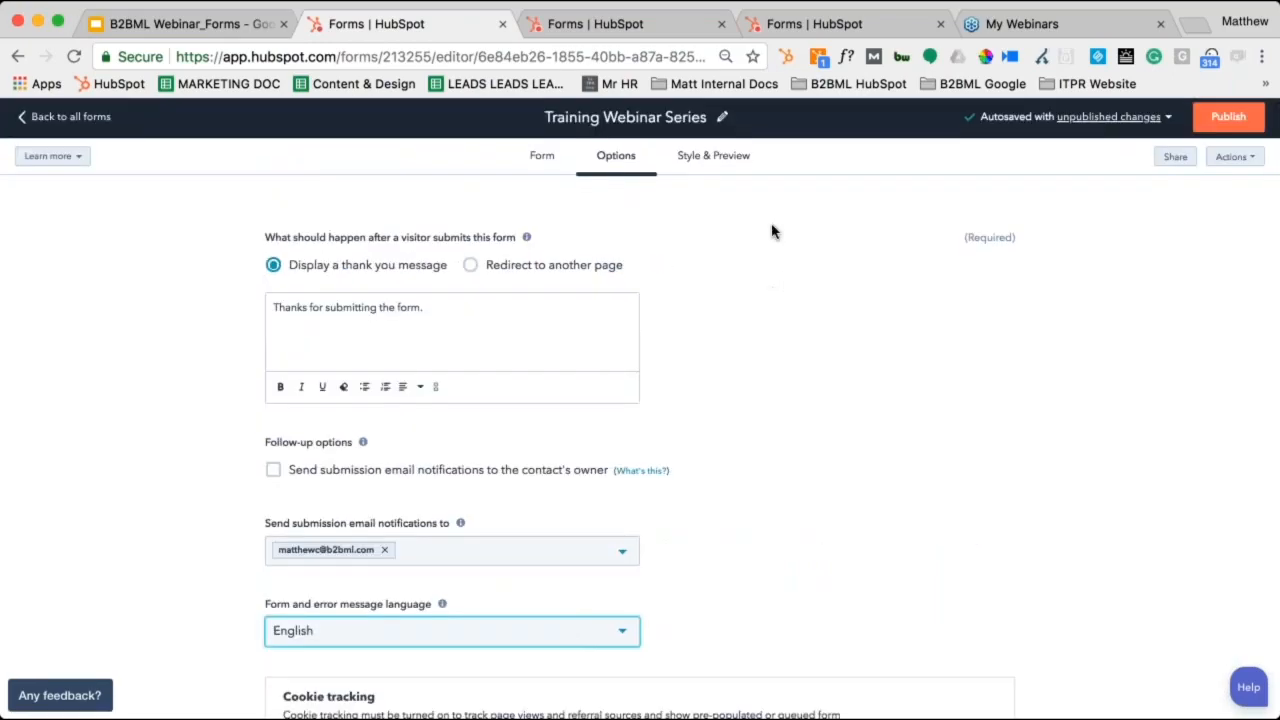
click(725, 163)
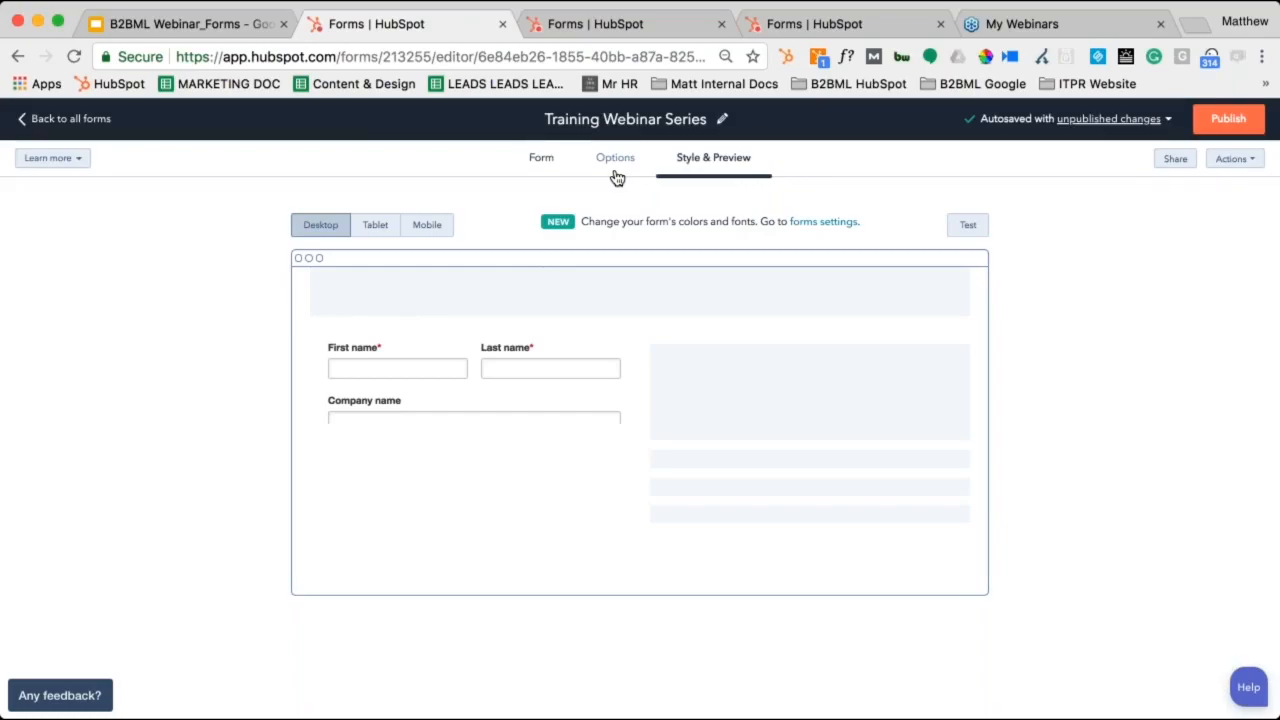
Switch to the B2BML Webinar_Forms presentation in Google Slides and display the Form Best Practices slide.
click(188, 24)
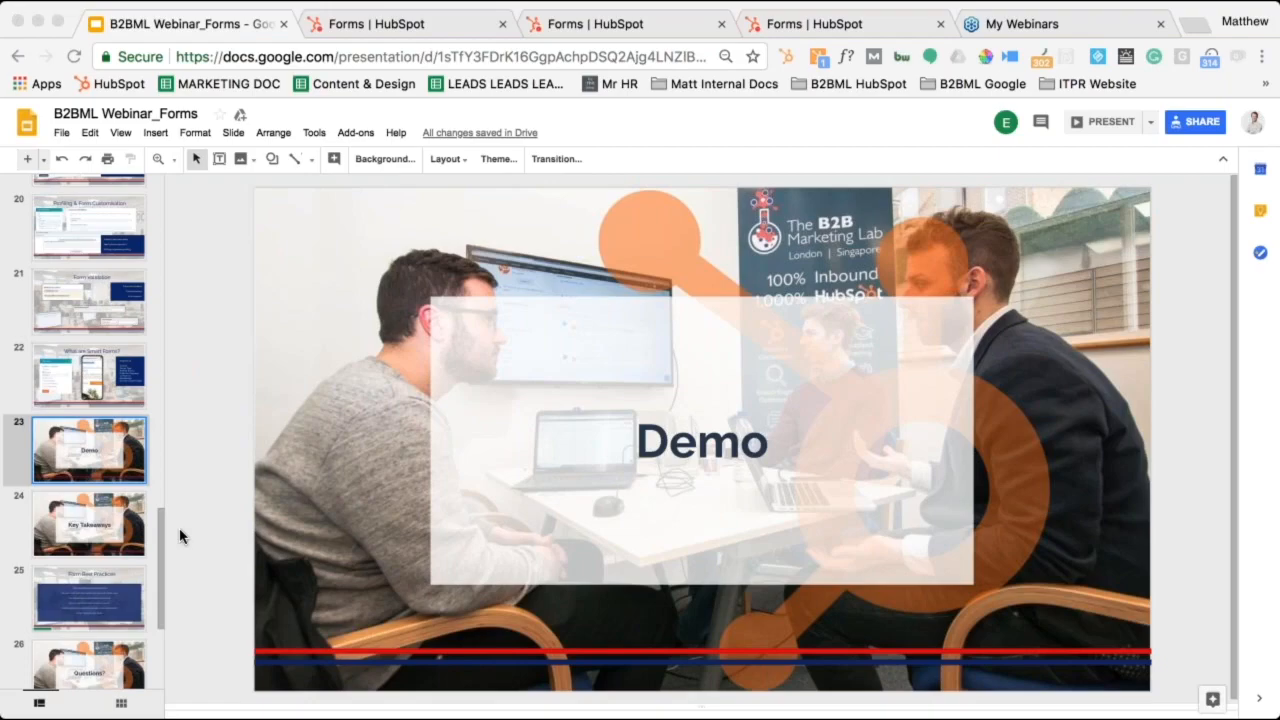
click(92, 585)
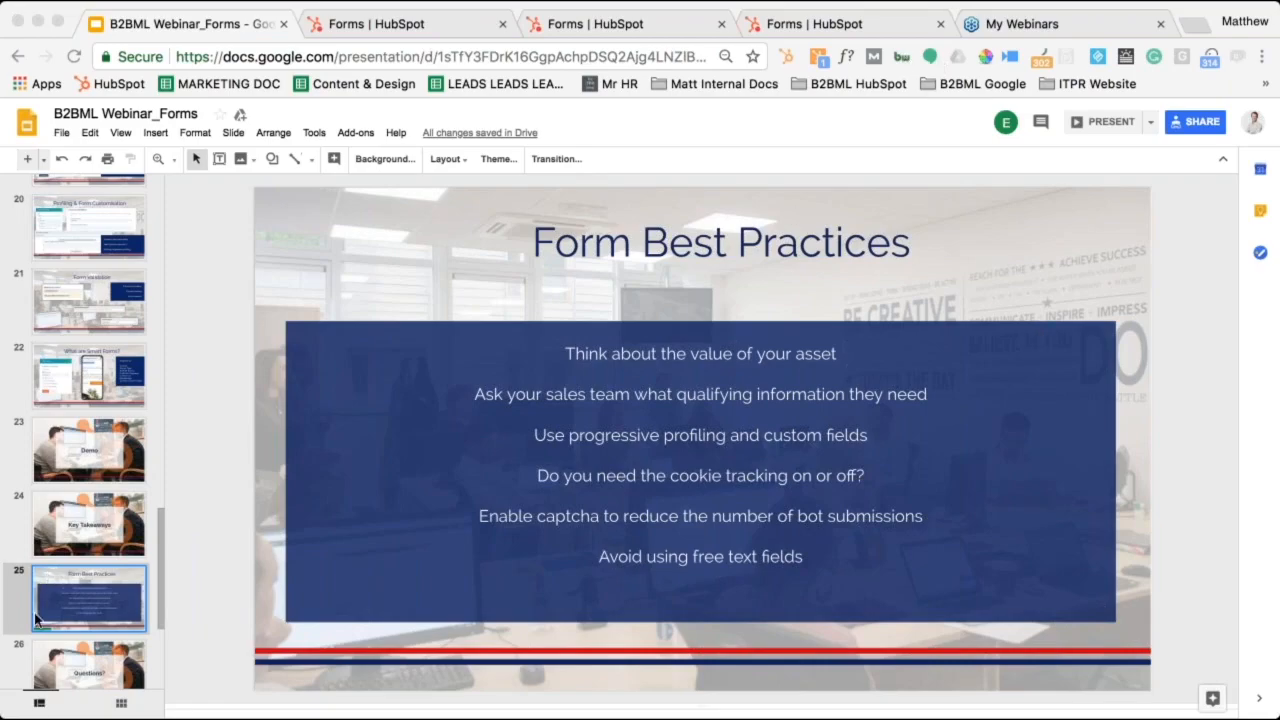
scroll(38, 610, down, 1)
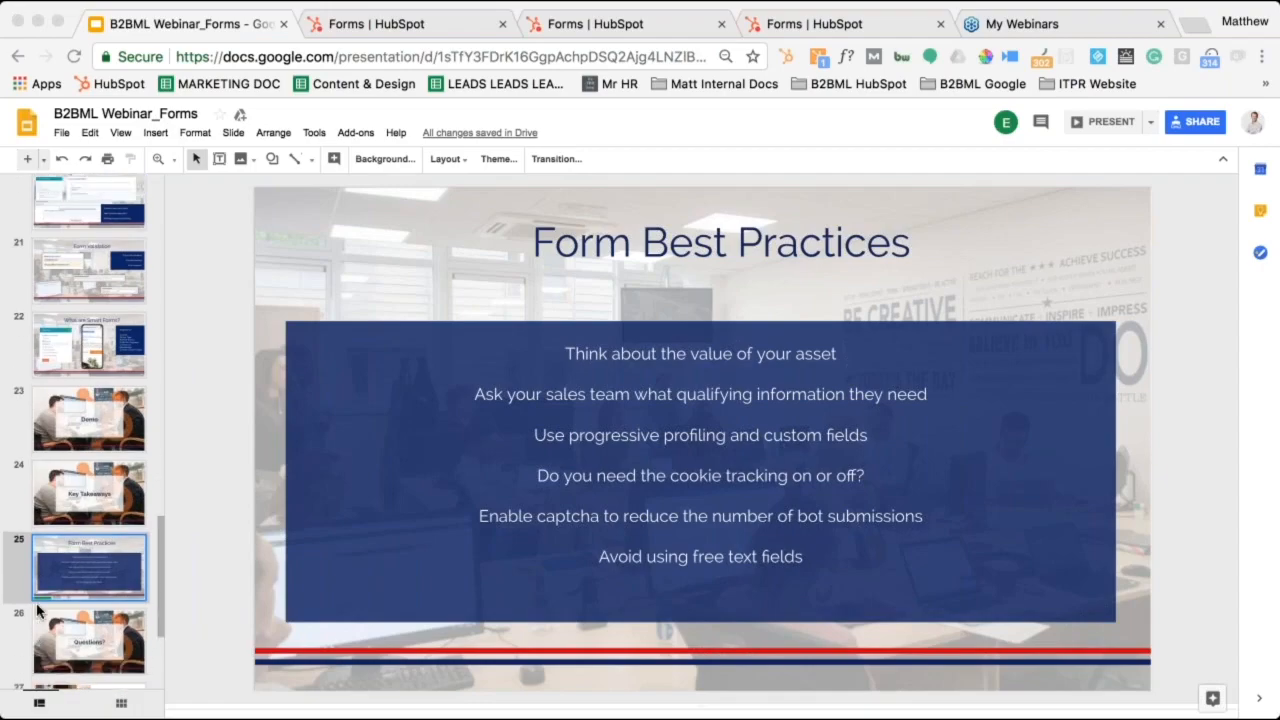